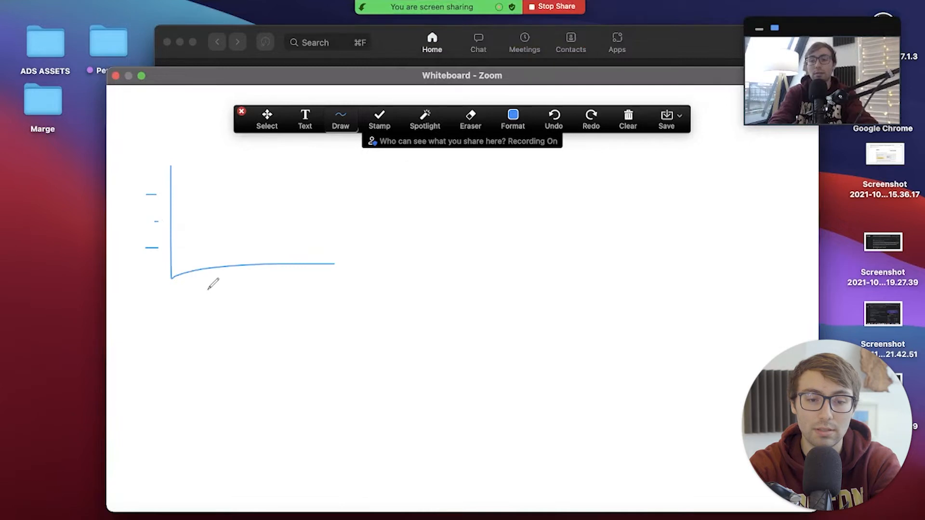
# Draw tick marks below the graph's horizontal axis and a rising zigzag line across the graph
pyautogui.moveTo(220, 277)
pyautogui.mouseDown()
pyautogui.moveTo(221, 292)
pyautogui.moveTo(247, 302)
pyautogui.moveTo(321, 290)
pyautogui.mouseUp()
pyautogui.moveTo(182, 263)
pyautogui.mouseDown()
pyautogui.moveTo(201, 225)
pyautogui.moveTo(231, 232)
pyautogui.moveTo(261, 188)
pyautogui.moveTo(275, 203)
pyautogui.moveTo(330, 154)
pyautogui.mouseUp()
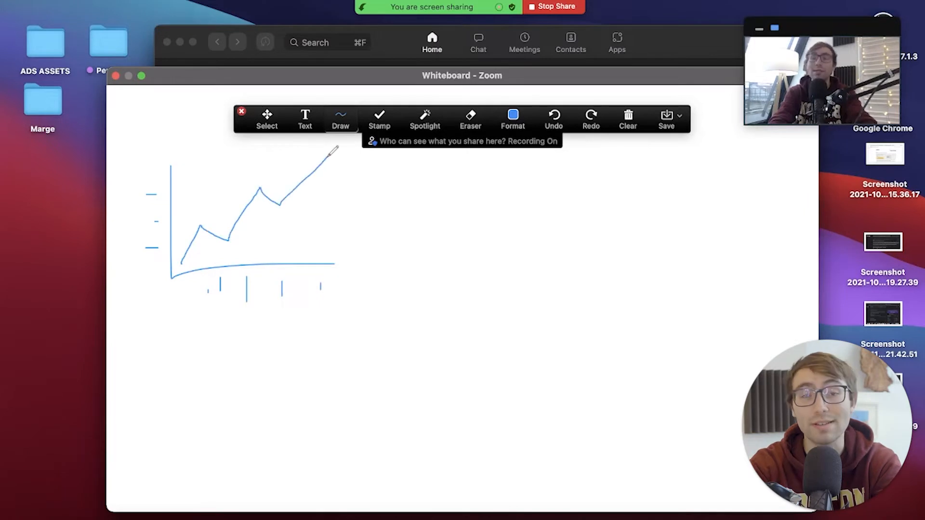
# Add the text "Any questions?" on the whiteboard beside the graph
pyautogui.click(307, 118)
pyautogui.click(456, 252)
pyautogui.write('Any qw')
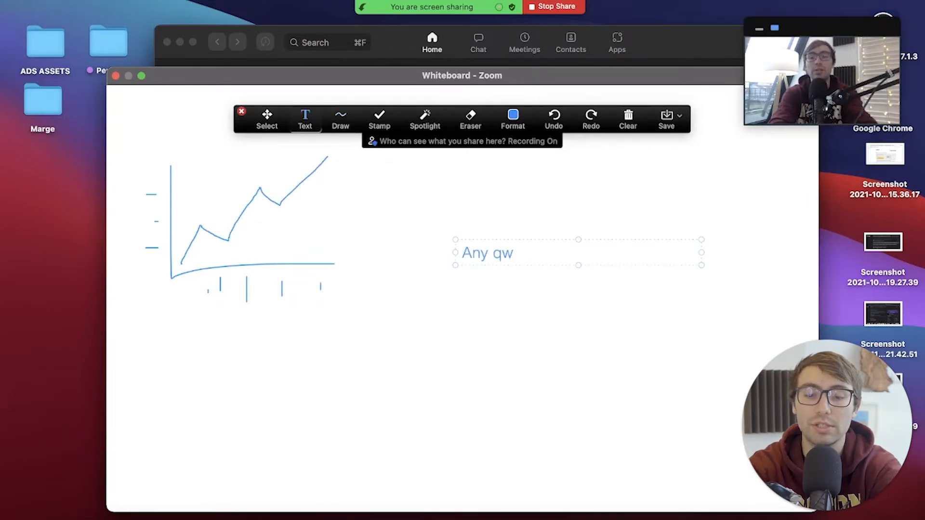
pyautogui.write('uestistions?')
pyautogui.click(588, 411)
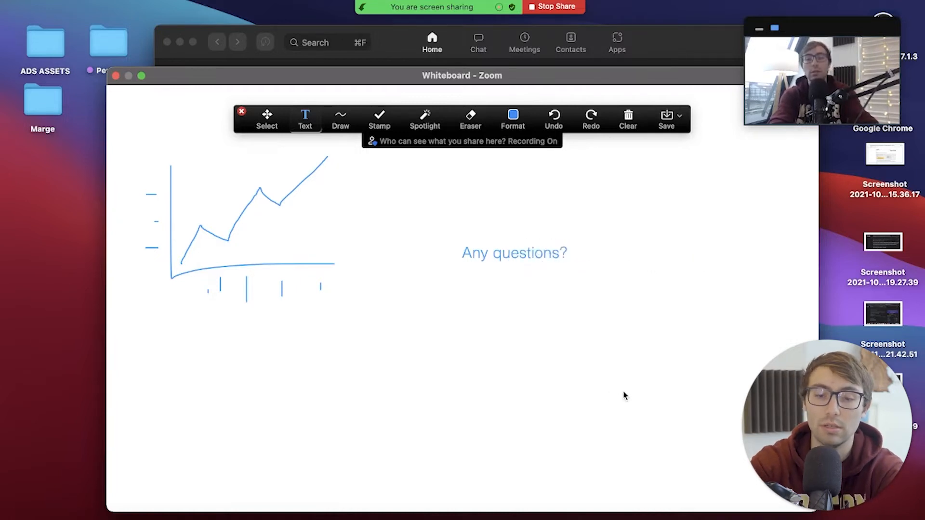
# Close the annotation tools and end the whiteboard share
pyautogui.click(241, 112)
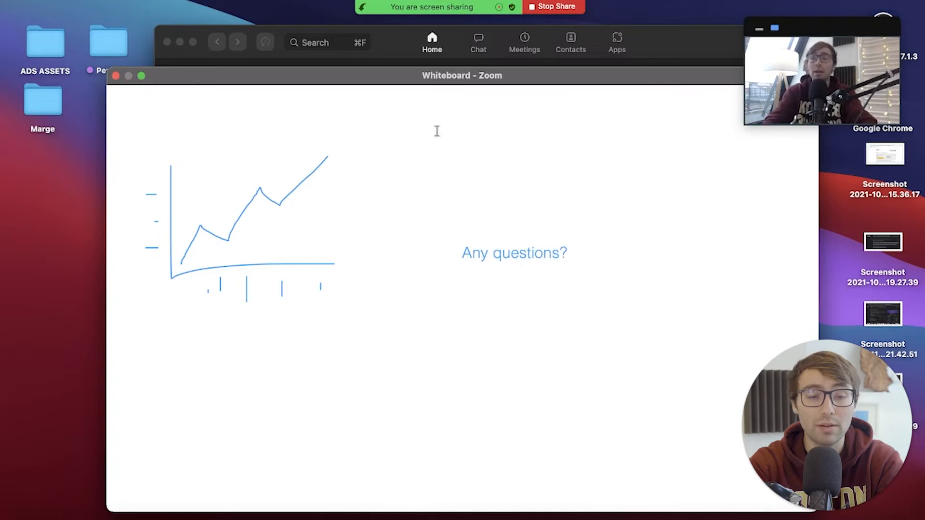
pyautogui.click(117, 76)
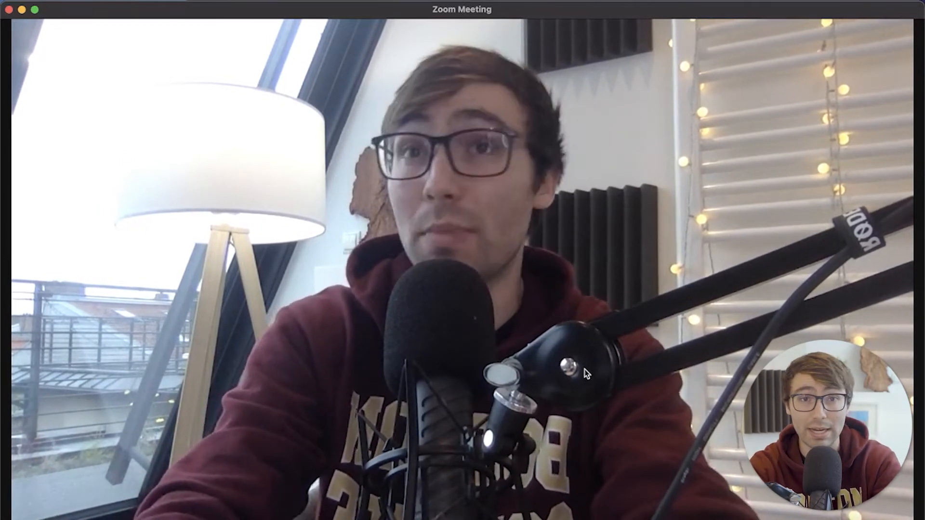
# Stop recording the Zoom meeting and end the meeting
pyautogui.moveTo(653, 346)
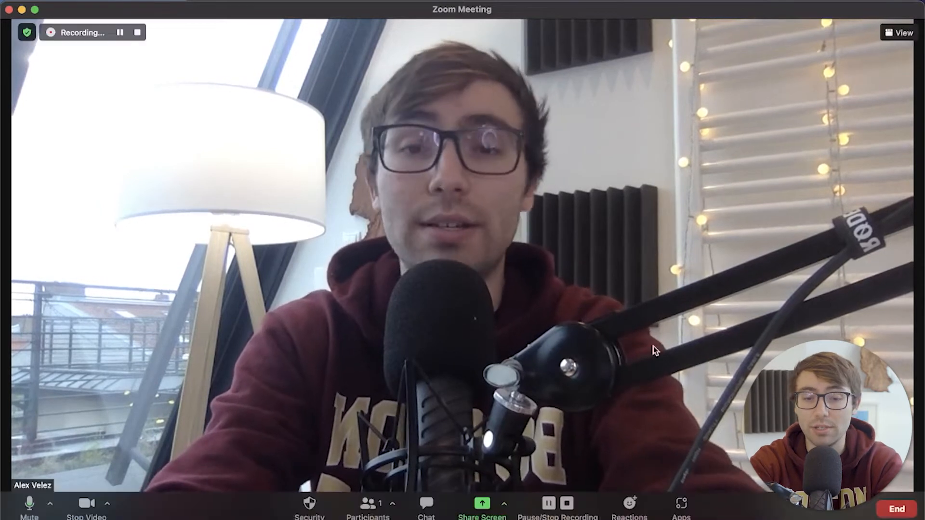
pyautogui.click(555, 504)
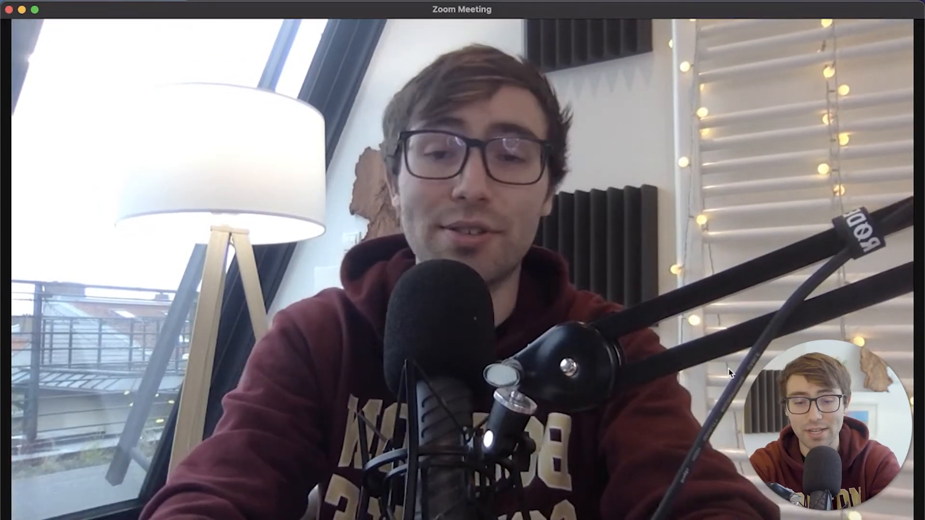
pyautogui.click(548, 504)
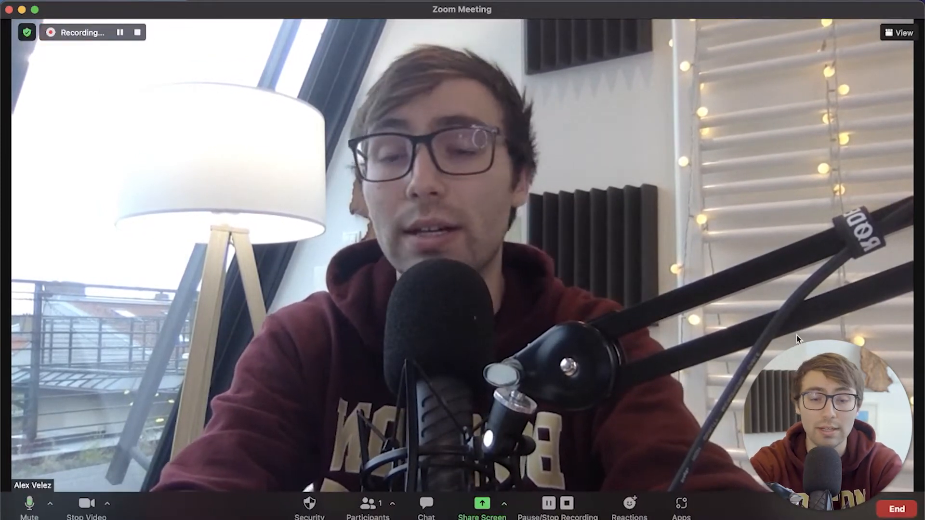
pyautogui.click(567, 504)
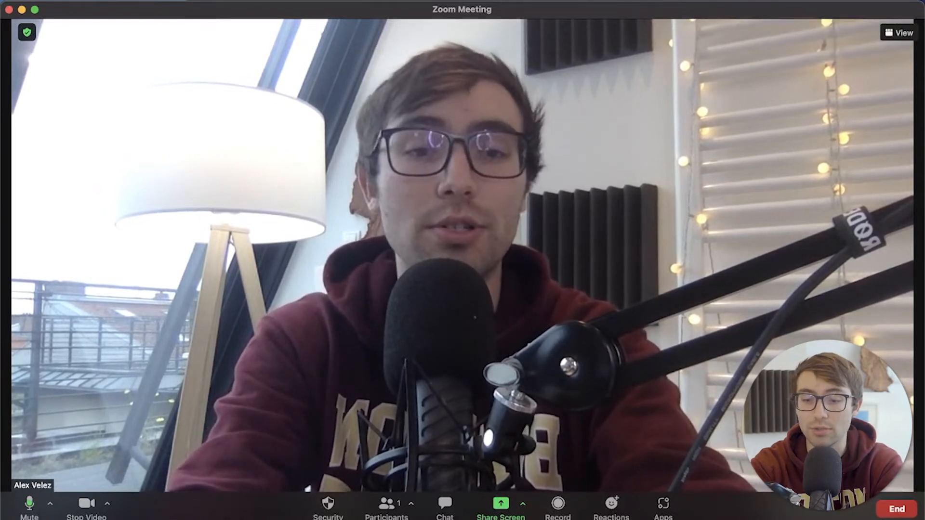
pyautogui.click(897, 515)
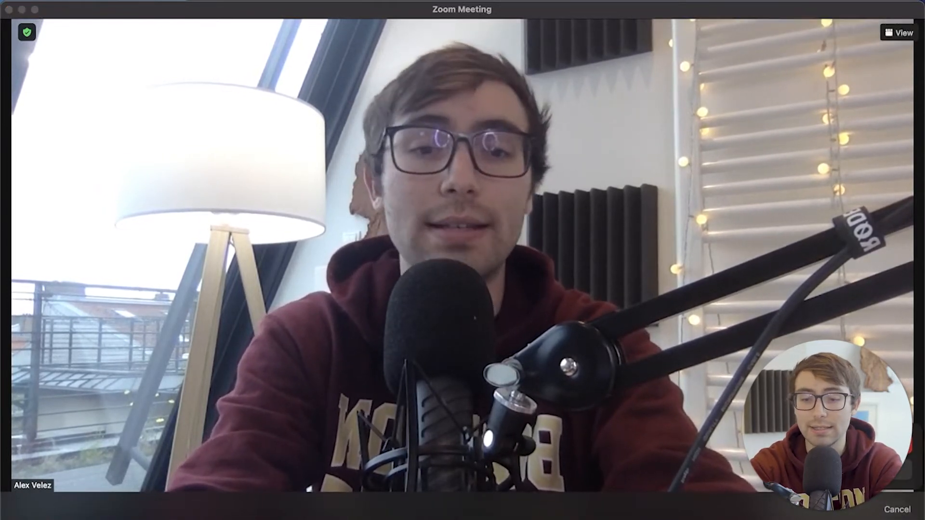
pyautogui.click(855, 455)
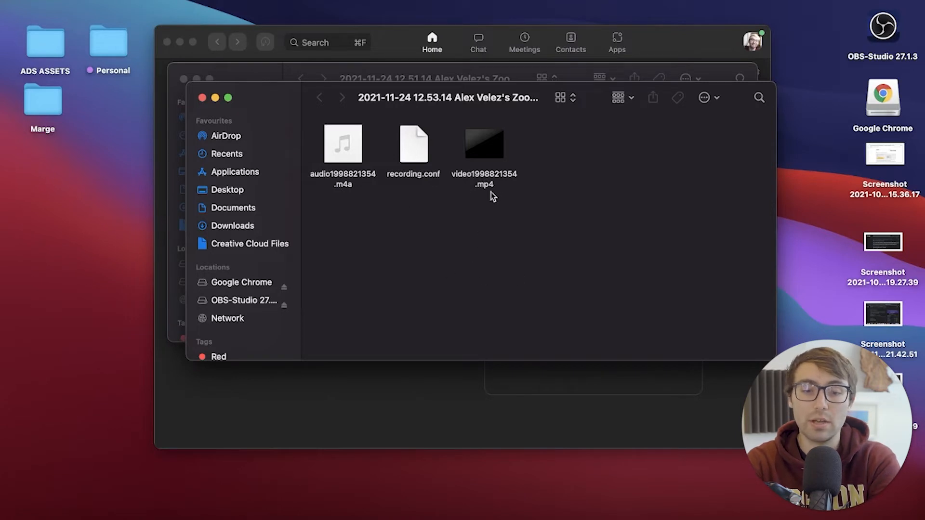
# Play the video1998821354.mp4 recording from the 12.53.14 folder to check it, and close the player
pyautogui.click(427, 177)
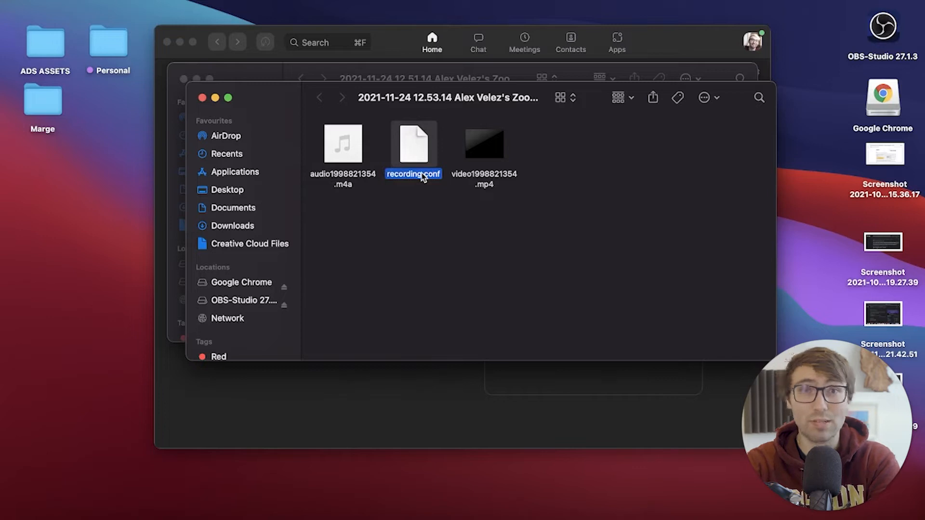
pyautogui.click(495, 183)
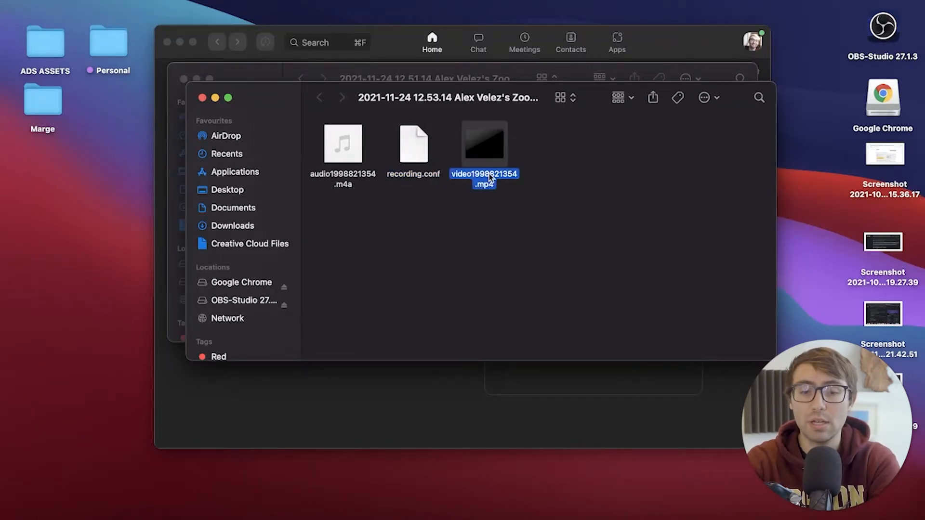
pyautogui.doubleClick(490, 178)
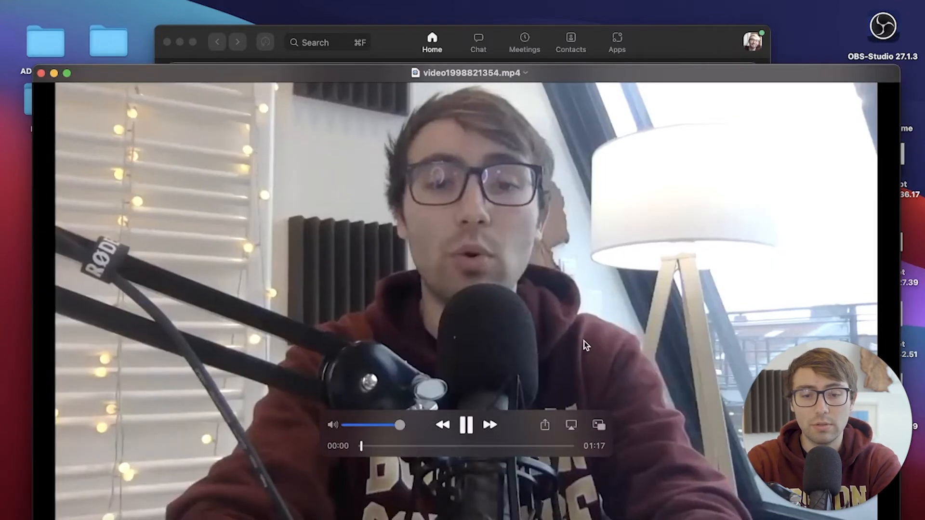
pyautogui.click(41, 73)
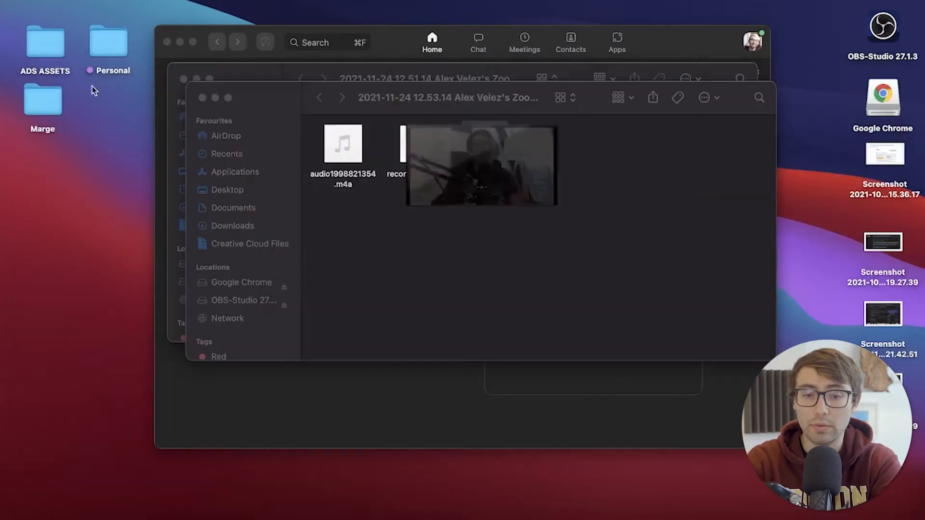
# Close the Finder window of the older 12.51.14 recording folder
pyautogui.click(505, 202)
pyautogui.click(186, 78)
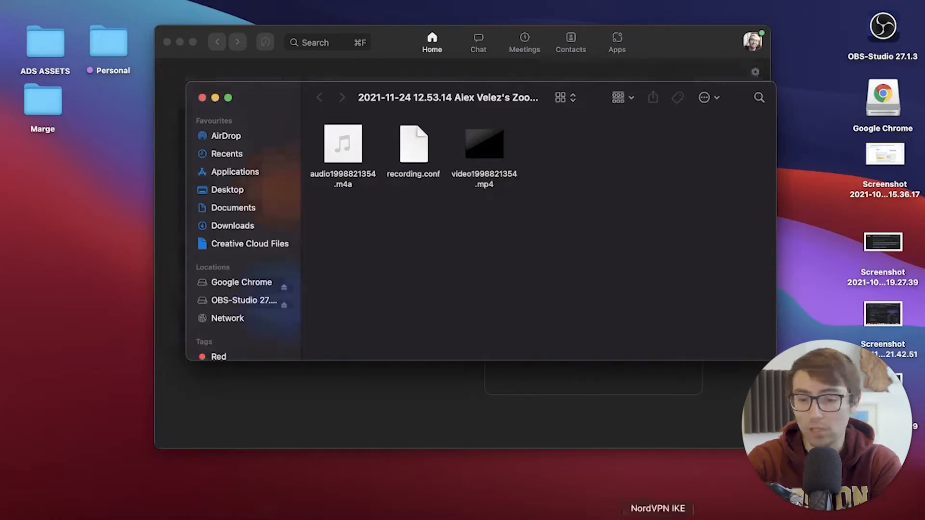
# Switch to Google Chrome, open typestudio.co and enter the Type Studio workspace
pyautogui.click(864, 519)
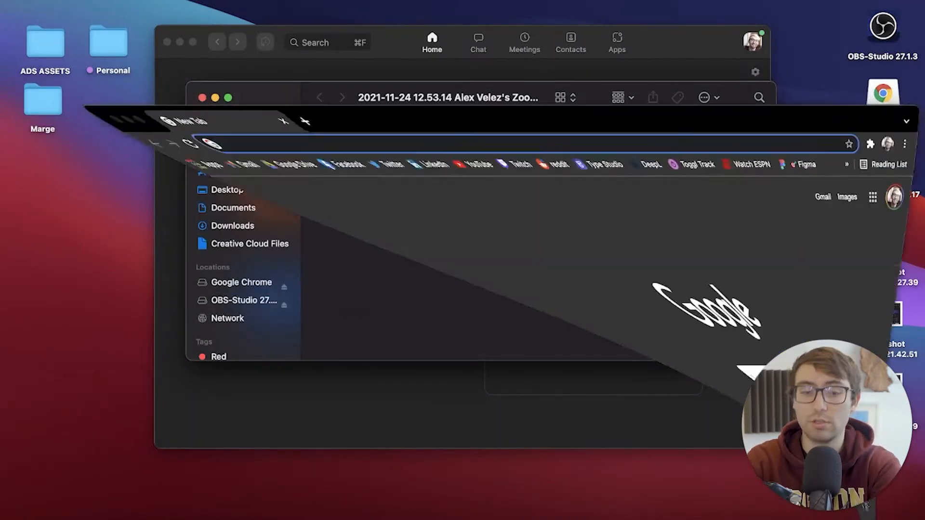
pyautogui.write('typestudio.co')
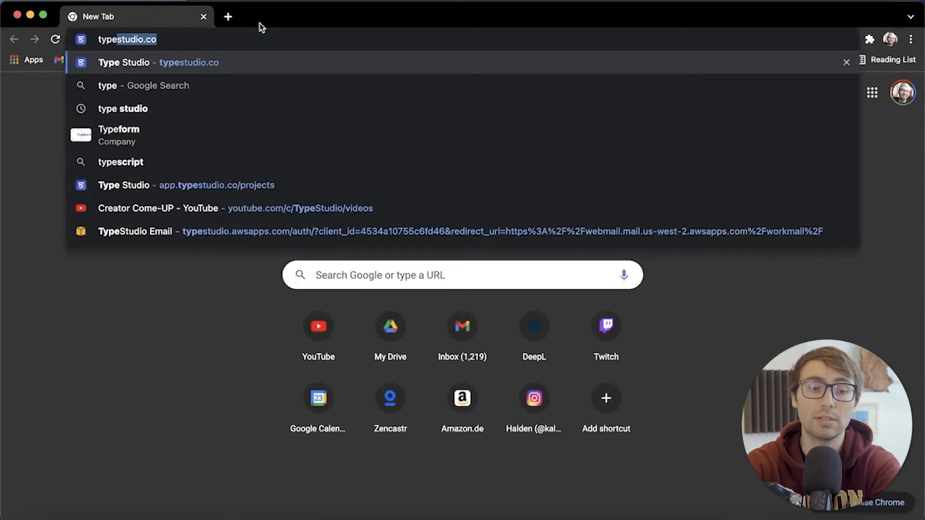
pyautogui.press('Return')
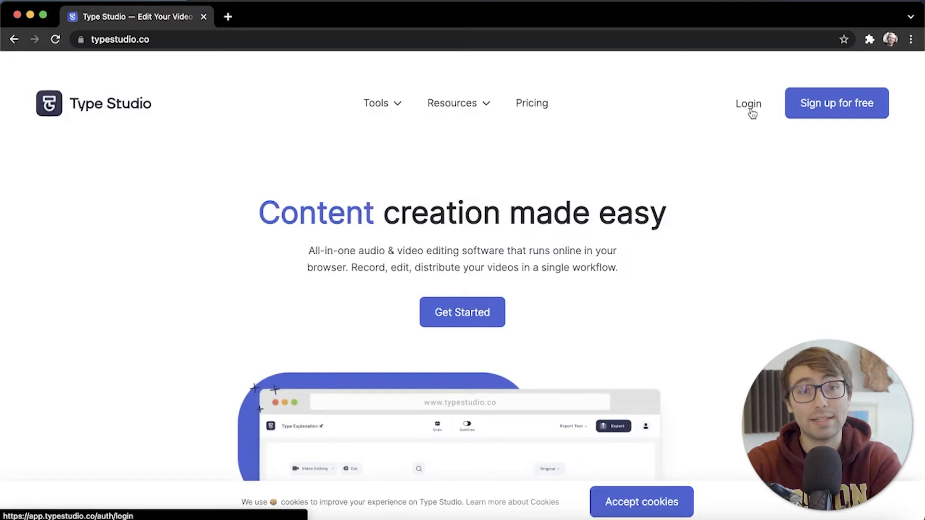
pyautogui.click(839, 114)
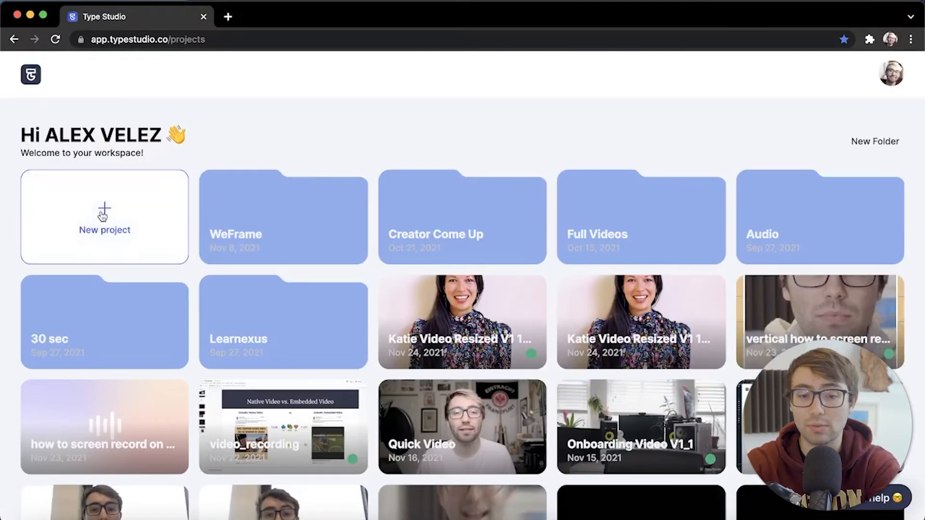
# Create a new project and upload video1998821354.mp4 from the Finder recording folder with English as spoken language
pyautogui.click(103, 215)
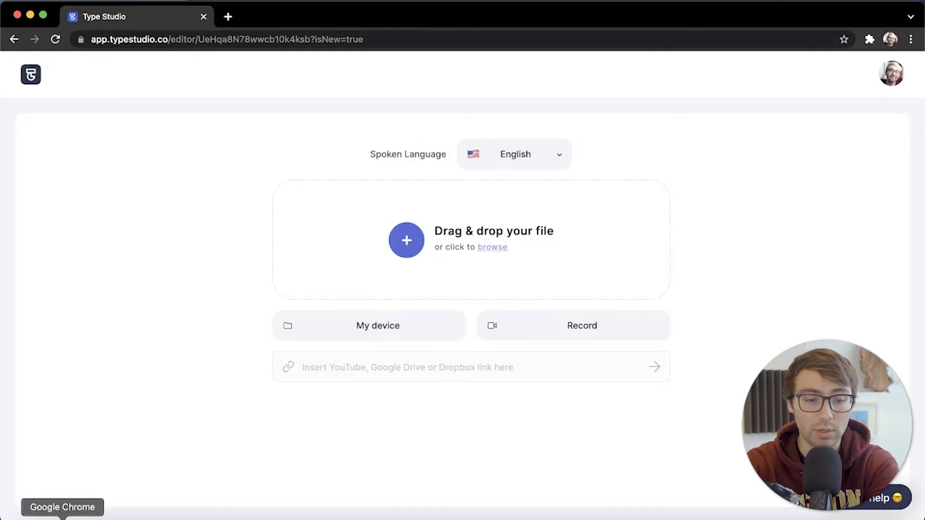
pyautogui.click(36, 517)
pyautogui.moveTo(484, 175); pyautogui.dragTo(394, 410)
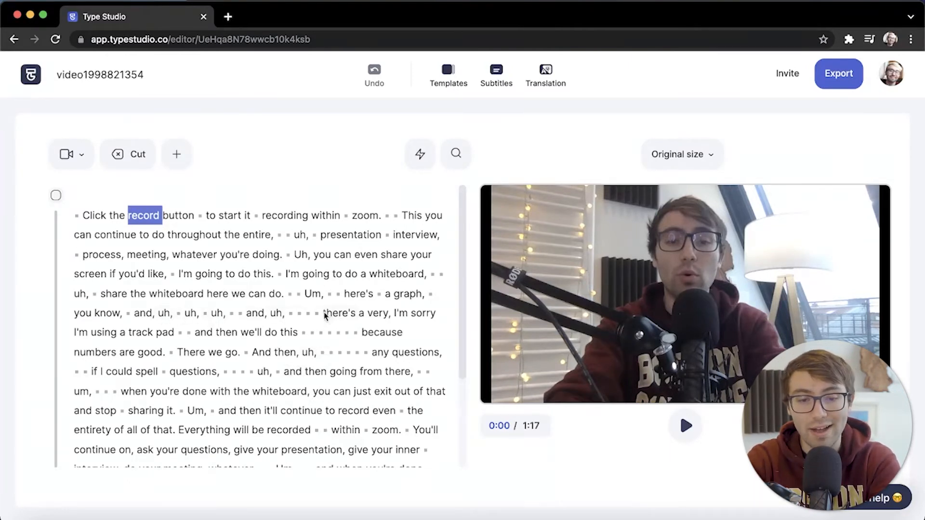
# Cut the filler words between "and," and "there's a very" from the transcript and play back the transition
pyautogui.moveTo(318, 315); pyautogui.dragTo(167, 312)
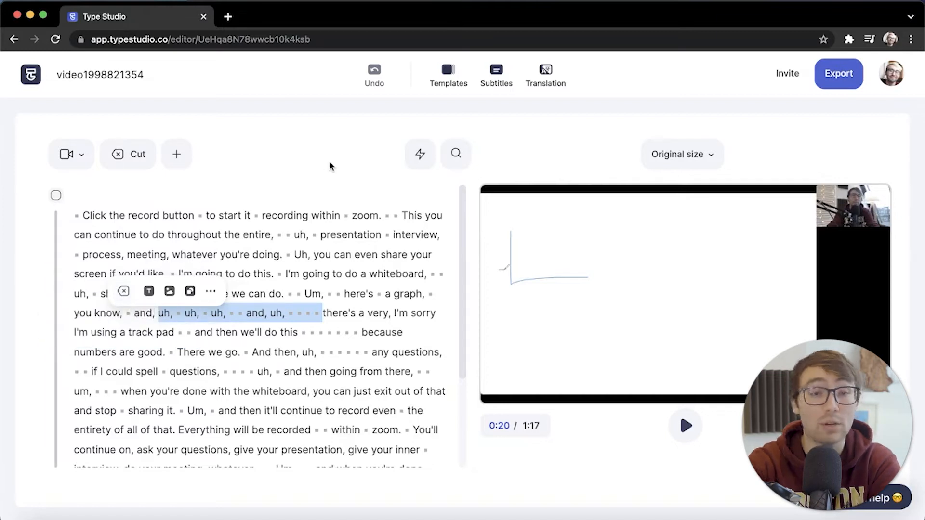
pyautogui.press('BackSpace')
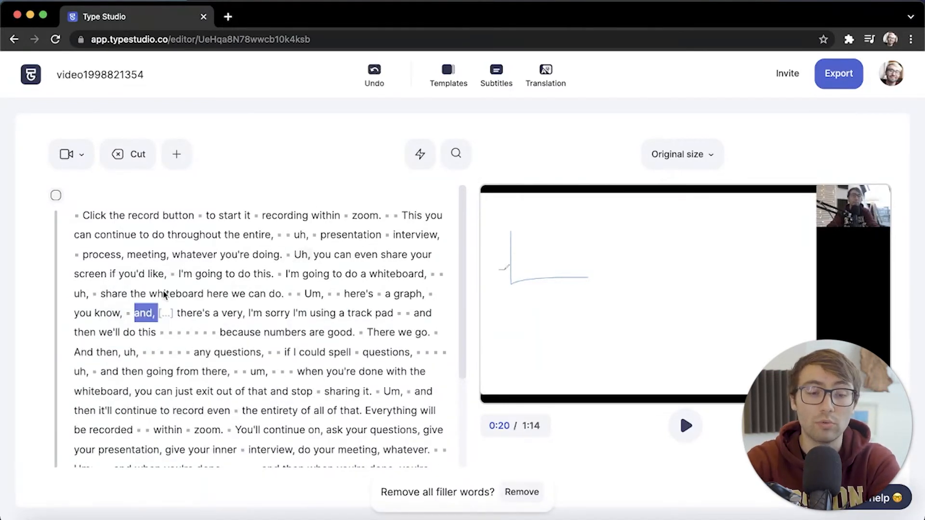
pyautogui.doubleClick(92, 315)
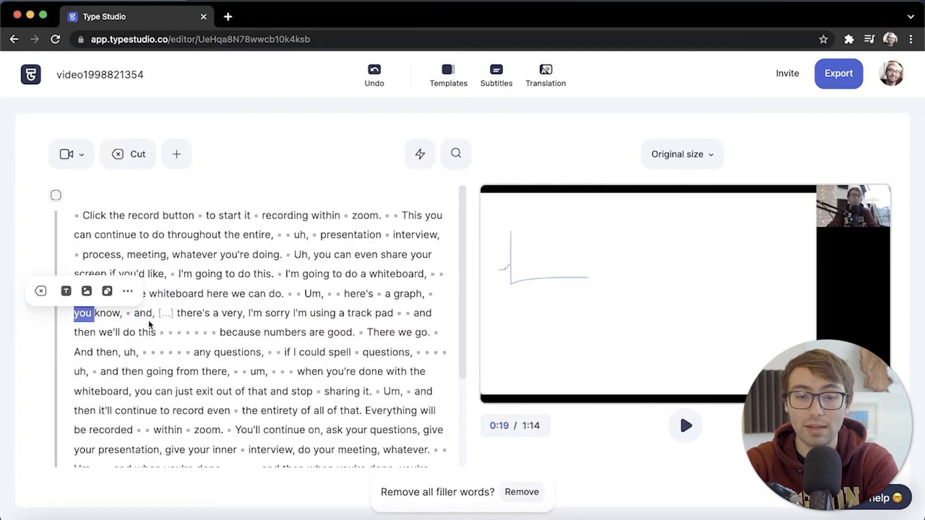
pyautogui.press('space')
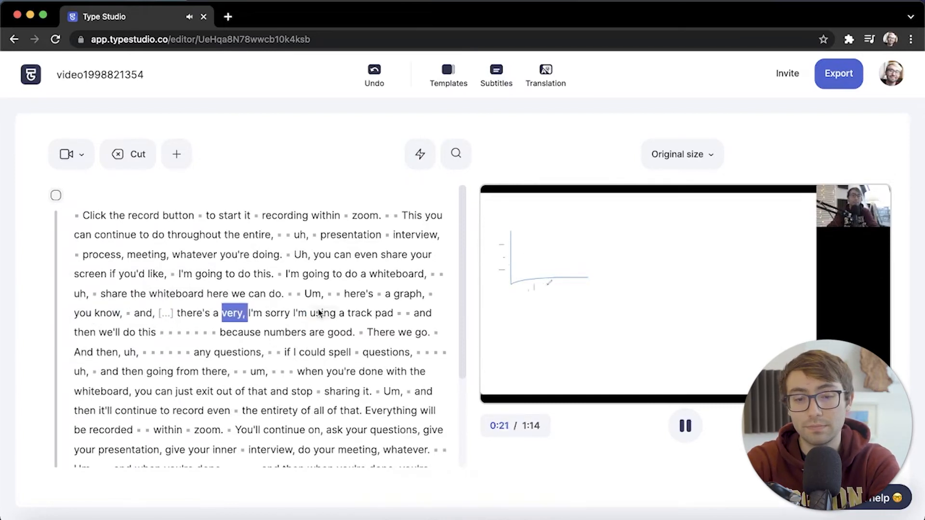
pyautogui.press('space')
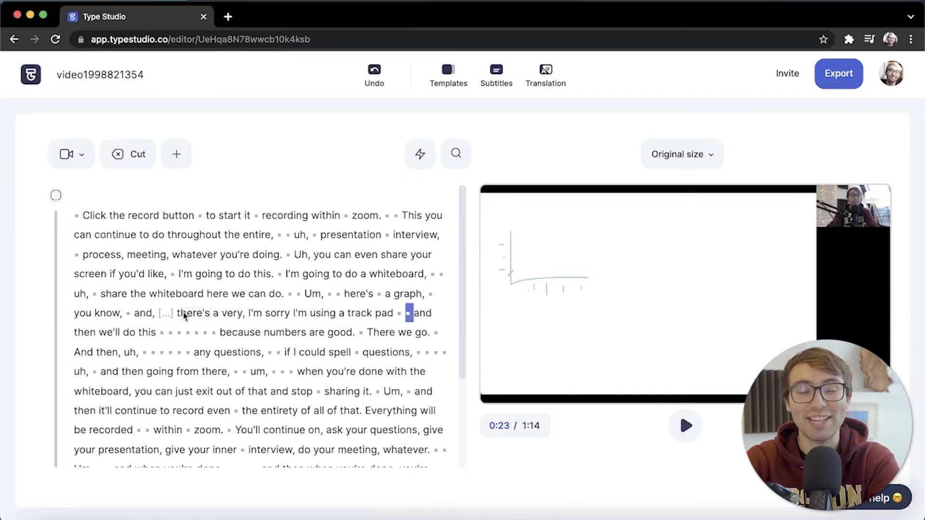
# Cut "there's a very, I'm sorry I'm using a track pad", and restore the removed passage after "and,"
pyautogui.moveTo(183, 312); pyautogui.dragTo(393, 309)
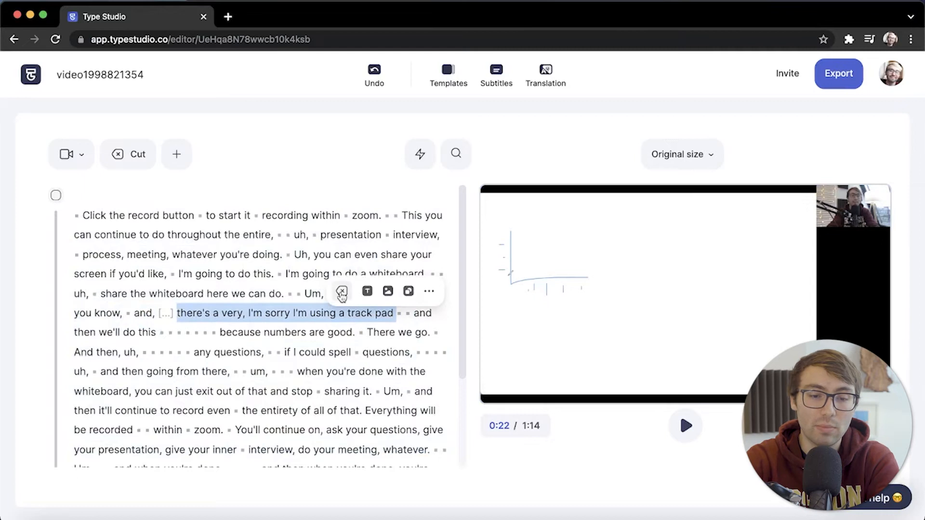
pyautogui.click(337, 293)
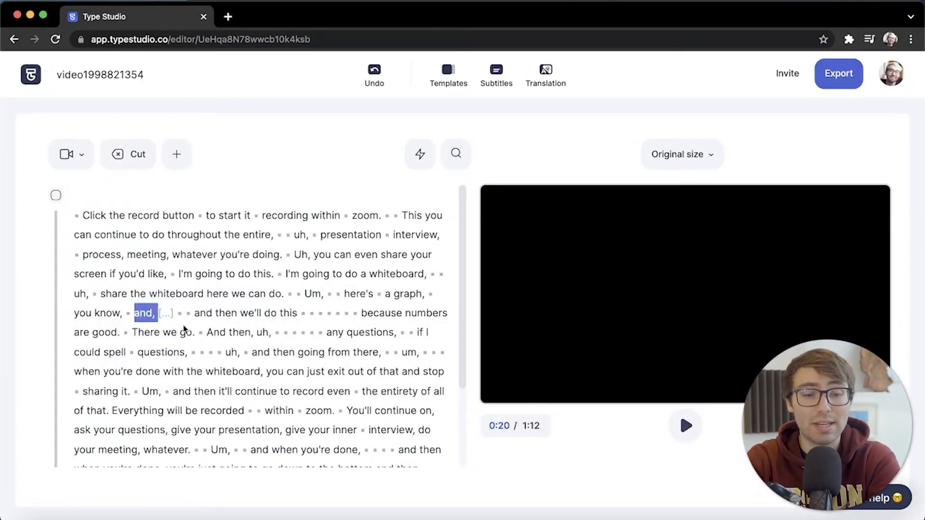
pyautogui.click(166, 314)
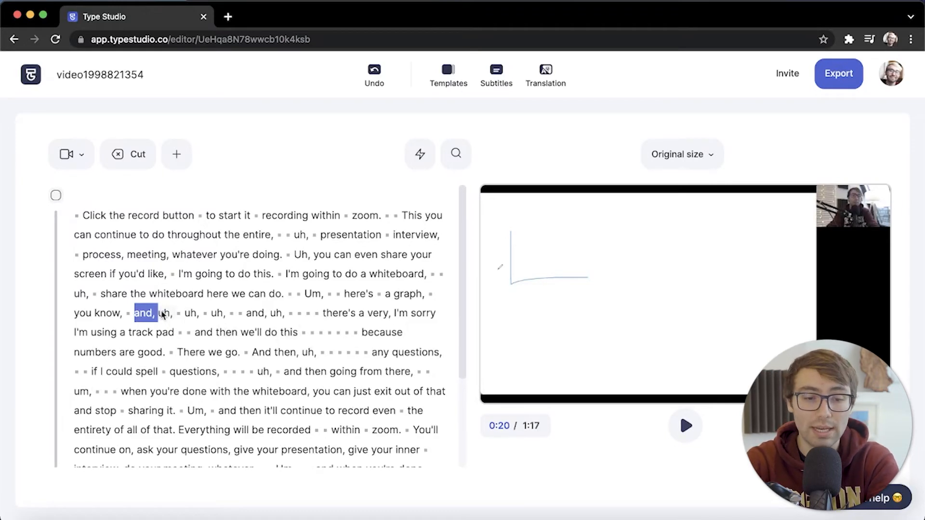
# Cut the whole passage from the "uh," after "you know, and," up to "because numbers are good"
pyautogui.moveTo(164, 315); pyautogui.dragTo(321, 313)
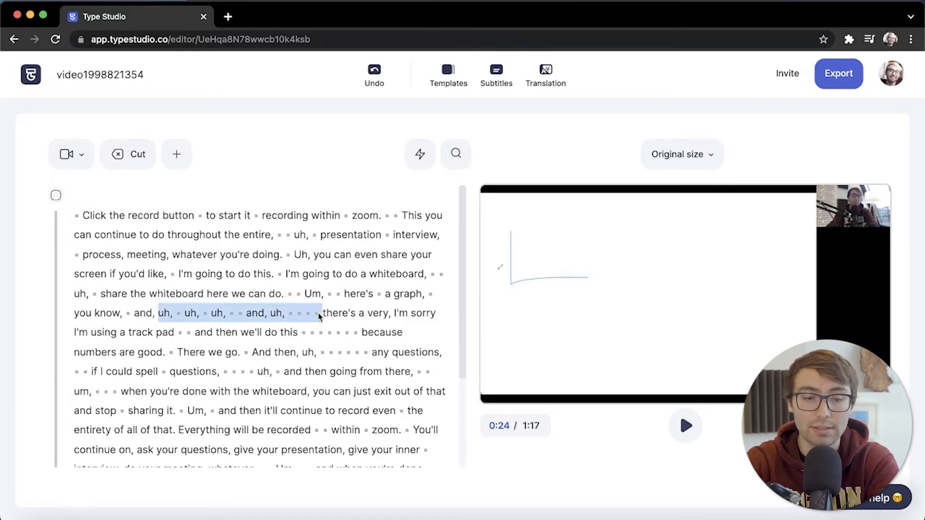
pyautogui.click(274, 291)
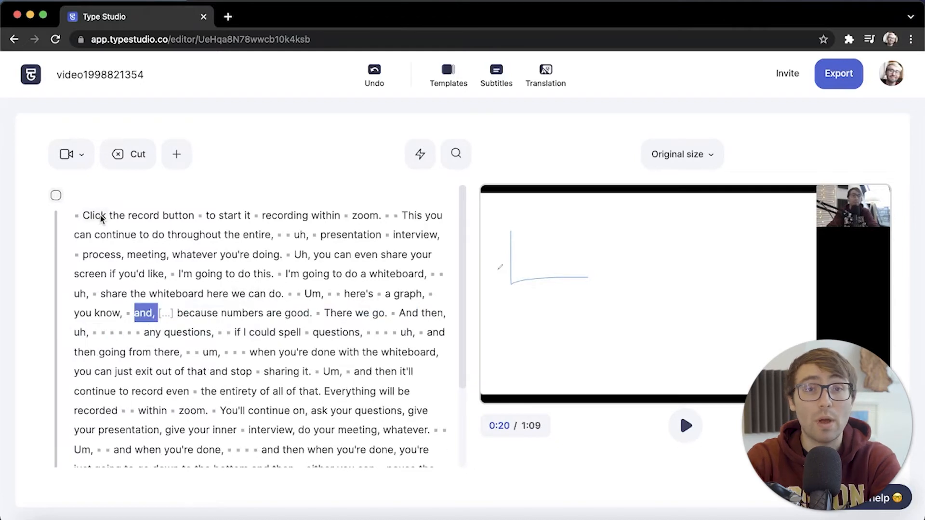
# Set the video format to Square, scale down the recording and shift it back towards the middle of the frame
pyautogui.click(712, 157)
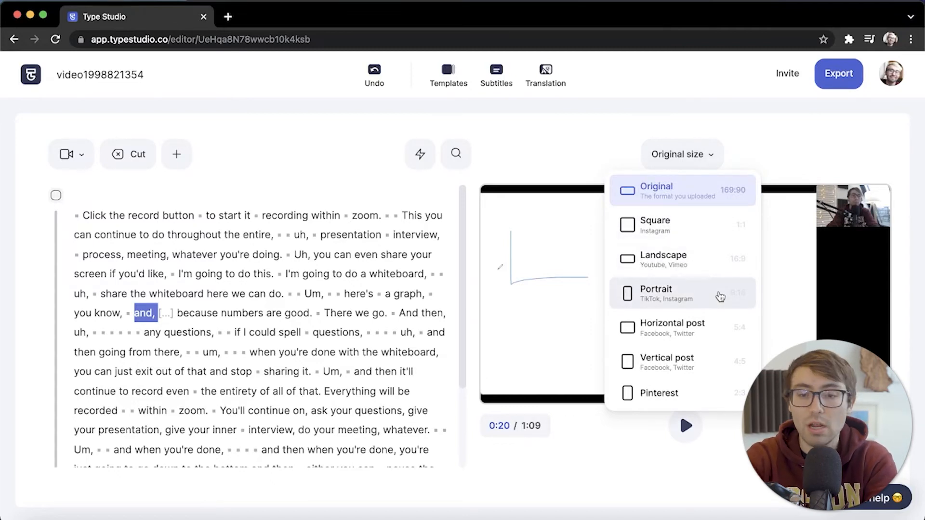
pyautogui.click(712, 232)
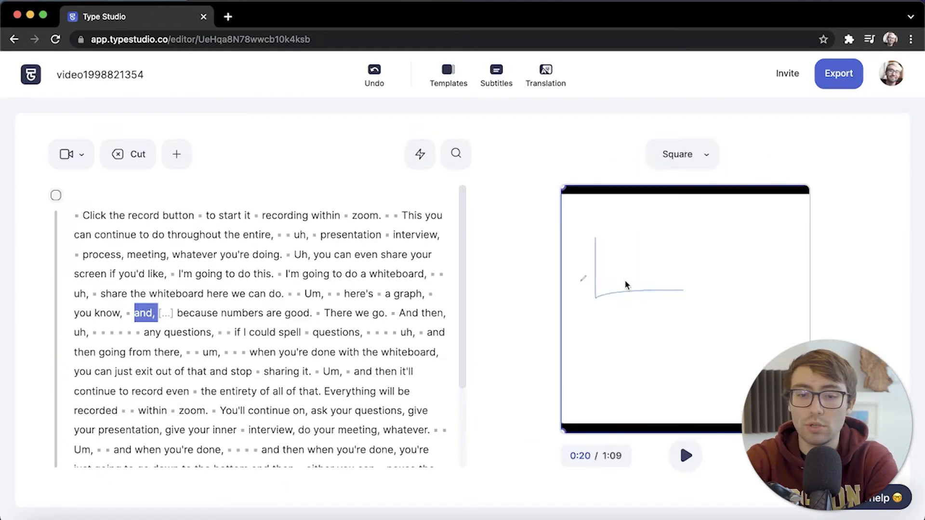
pyautogui.moveTo(566, 193); pyautogui.dragTo(675, 246)
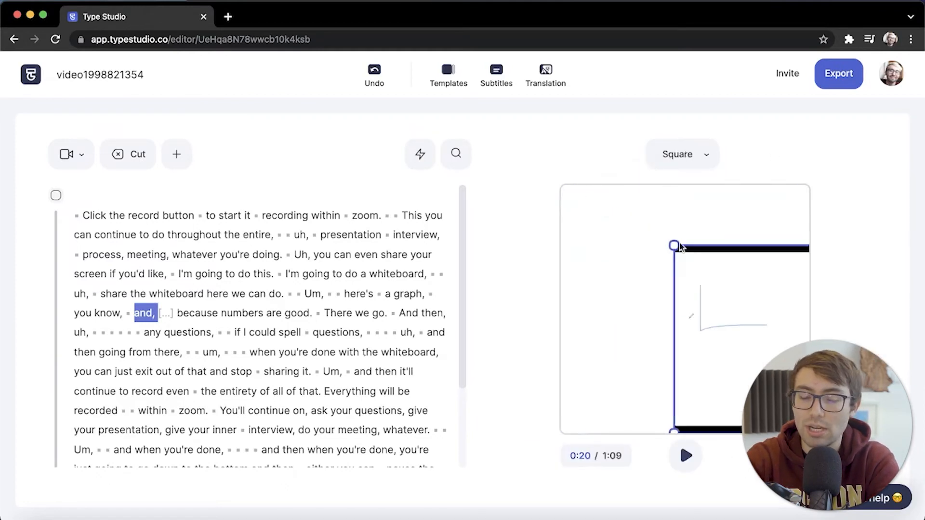
pyautogui.moveTo(773, 316); pyautogui.dragTo(666, 299)
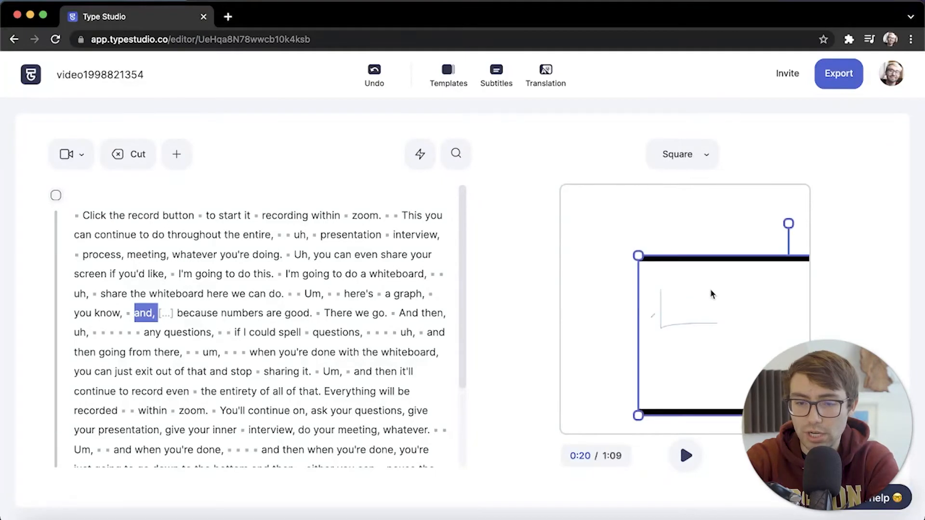
pyautogui.moveTo(712, 298); pyautogui.dragTo(632, 272)
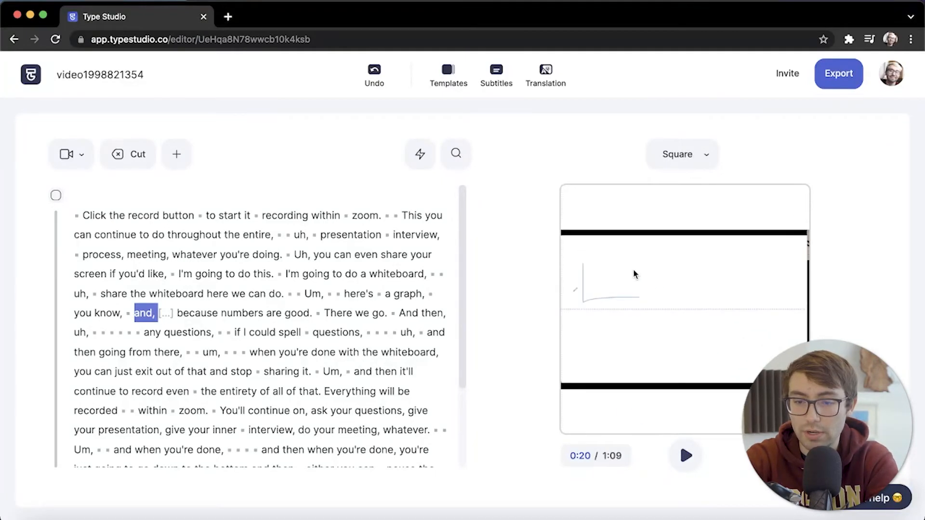
# Jump to "you're doing" in the transcript, then resize and centre the recording so its full picture spans the square's width
pyautogui.click(239, 255)
pyautogui.click(689, 286)
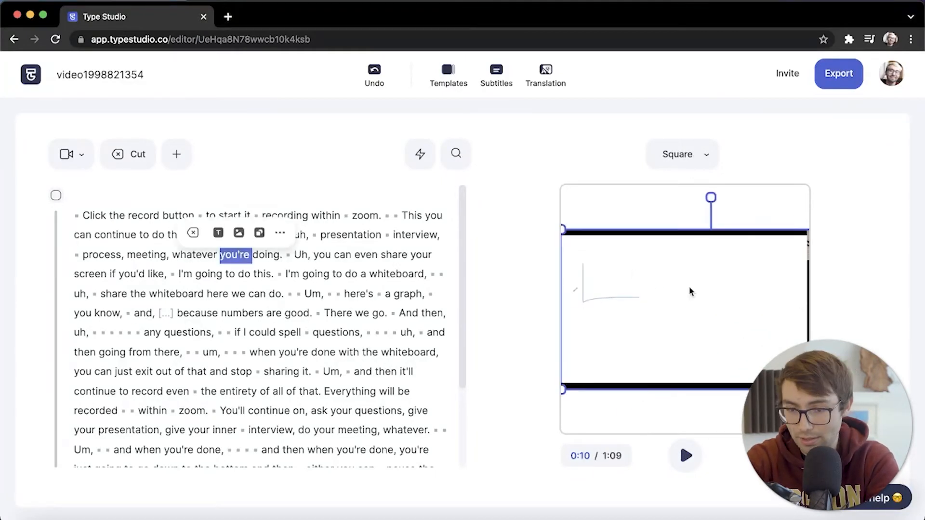
pyautogui.moveTo(565, 233); pyautogui.dragTo(601, 253)
pyautogui.moveTo(713, 295); pyautogui.dragTo(674, 284)
pyautogui.moveTo(563, 240); pyautogui.dragTo(601, 260)
pyautogui.moveTo(706, 297); pyautogui.dragTo(675, 287)
pyautogui.moveTo(571, 371); pyautogui.dragTo(563, 375)
pyautogui.click(798, 257)
pyautogui.click(774, 263)
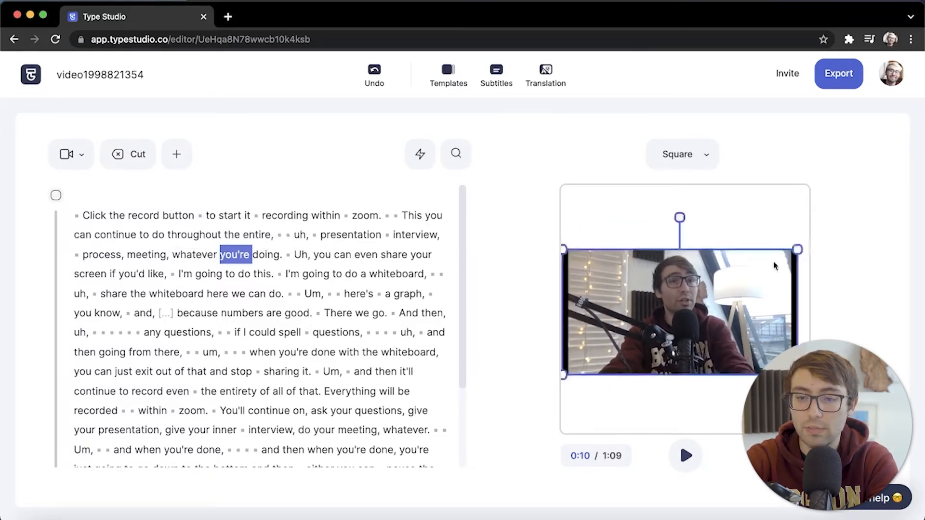
pyautogui.moveTo(798, 251); pyautogui.dragTo(809, 244)
pyautogui.click(868, 280)
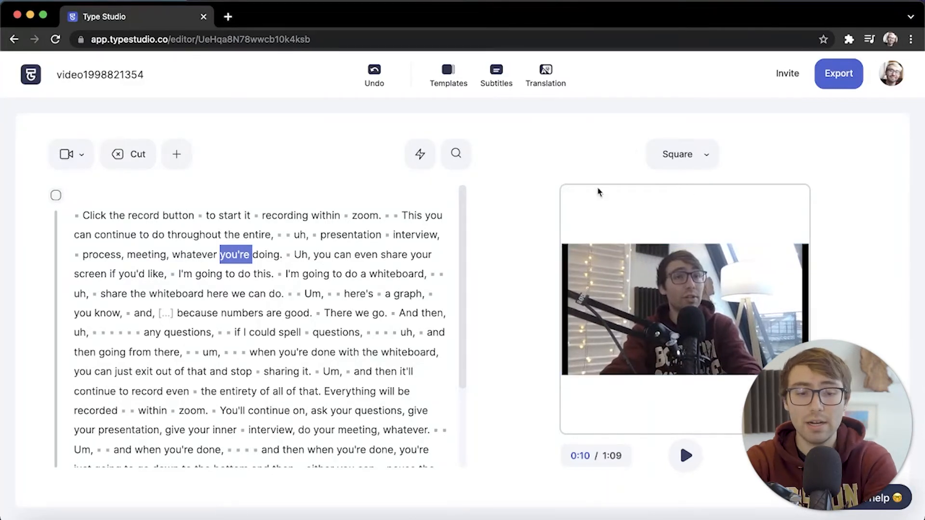
# Play the video from the word "Click" and change the square canvas background to black
pyautogui.click(96, 217)
pyautogui.press('space')
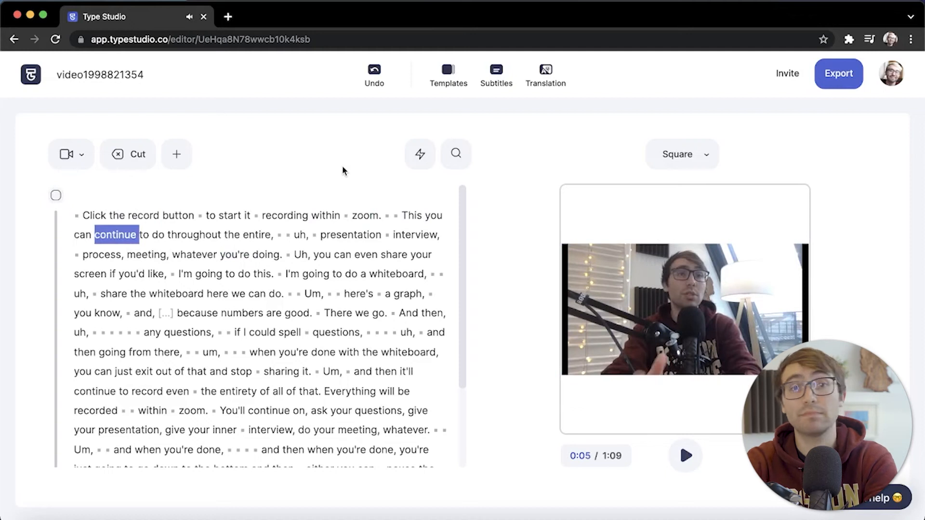
pyautogui.click(677, 209)
pyautogui.click(632, 168)
pyautogui.click(856, 210)
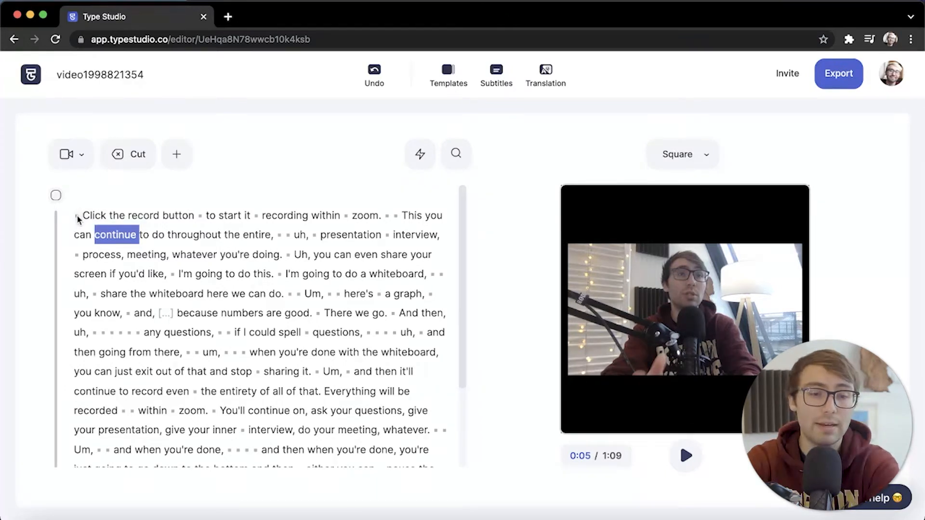
# Add a text overlay reading "Zoom Meeting Recording" across the whole transcript and centre it above the recording
pyautogui.click(176, 155)
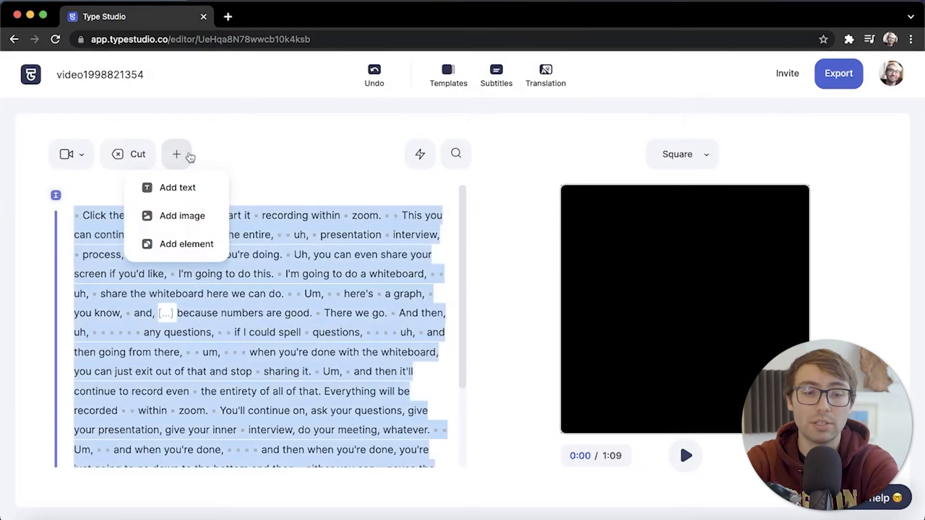
pyautogui.click(193, 188)
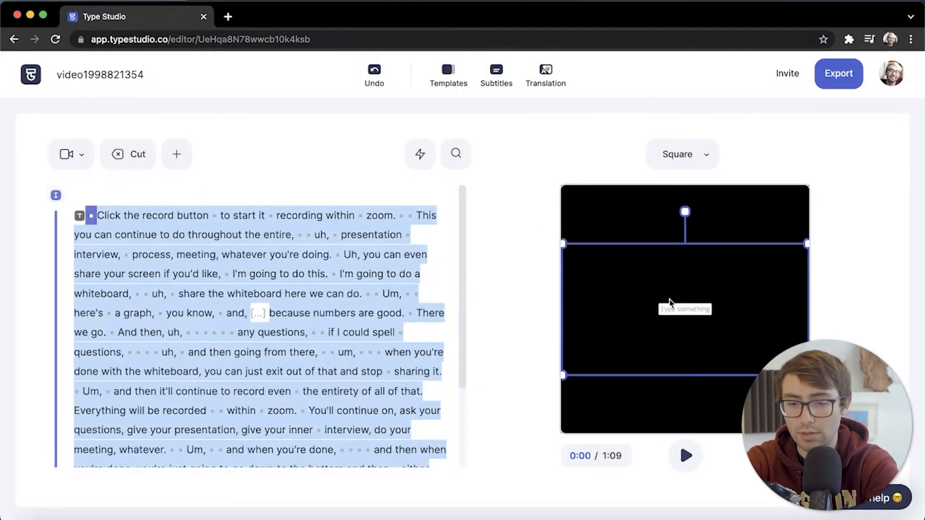
pyautogui.click(682, 309)
pyautogui.tripleClick(687, 308)
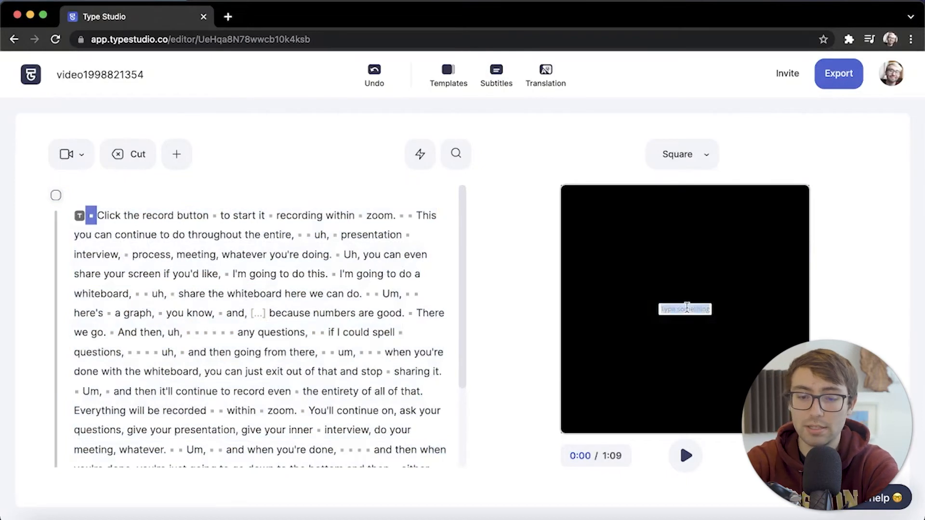
pyautogui.write('Zoom Me')
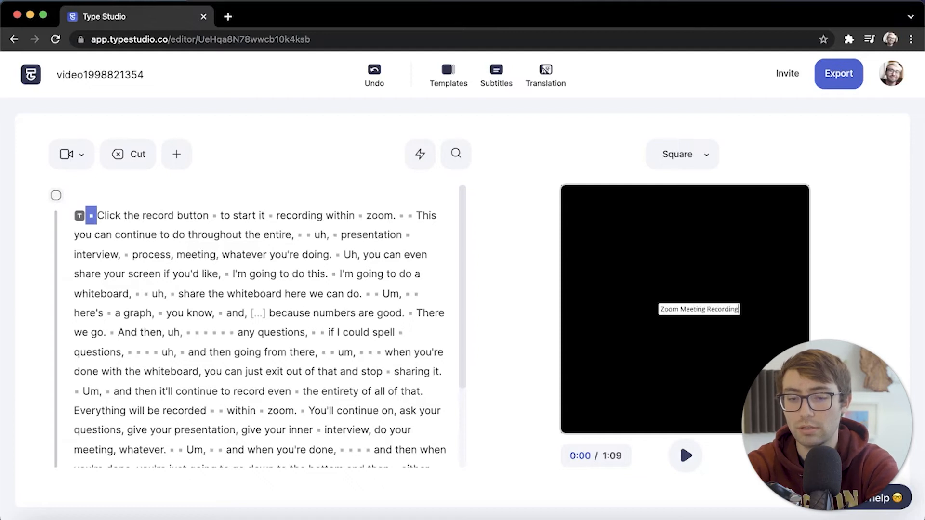
pyautogui.click(811, 274)
pyautogui.moveTo(695, 310); pyautogui.dragTo(693, 208)
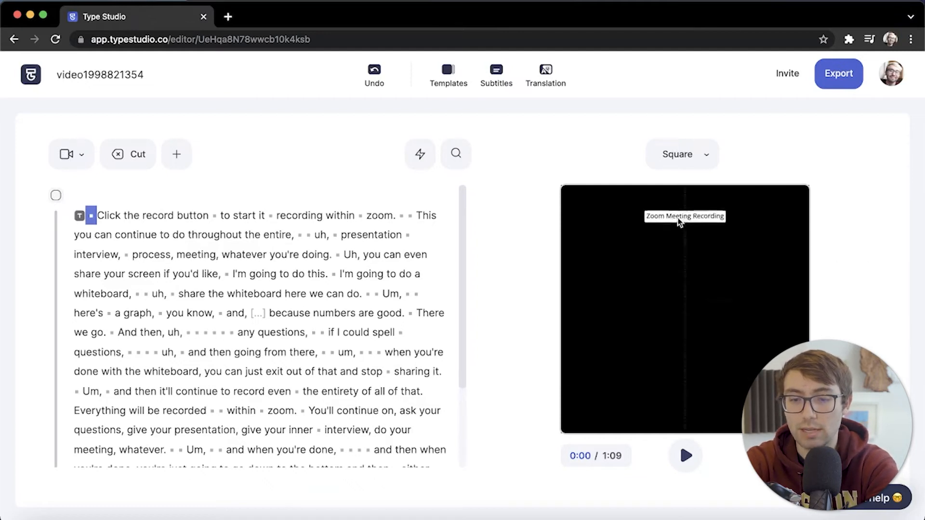
# Cut the opening pause and the word "Click" from the start of the transcript
pyautogui.click(95, 220)
pyautogui.click(133, 218)
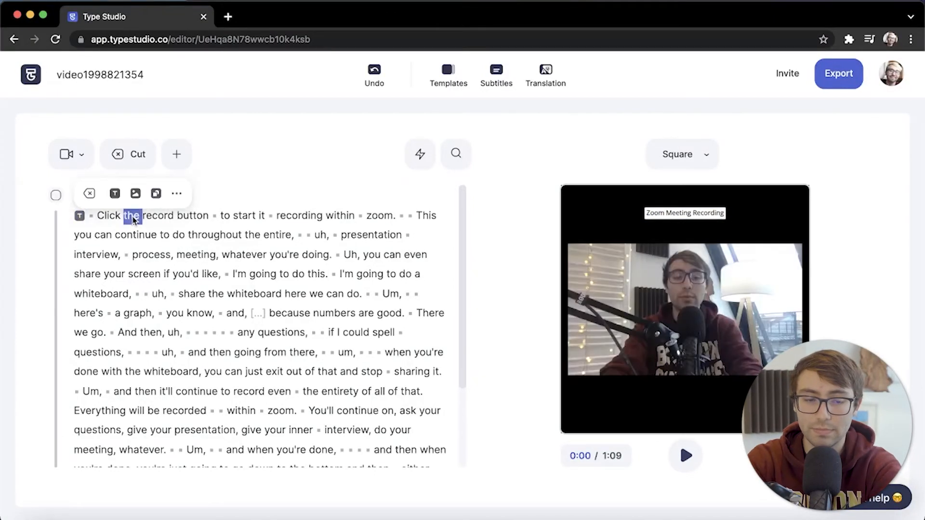
pyautogui.click(96, 219)
pyautogui.moveTo(93, 216); pyautogui.dragTo(116, 215)
pyautogui.click(68, 194)
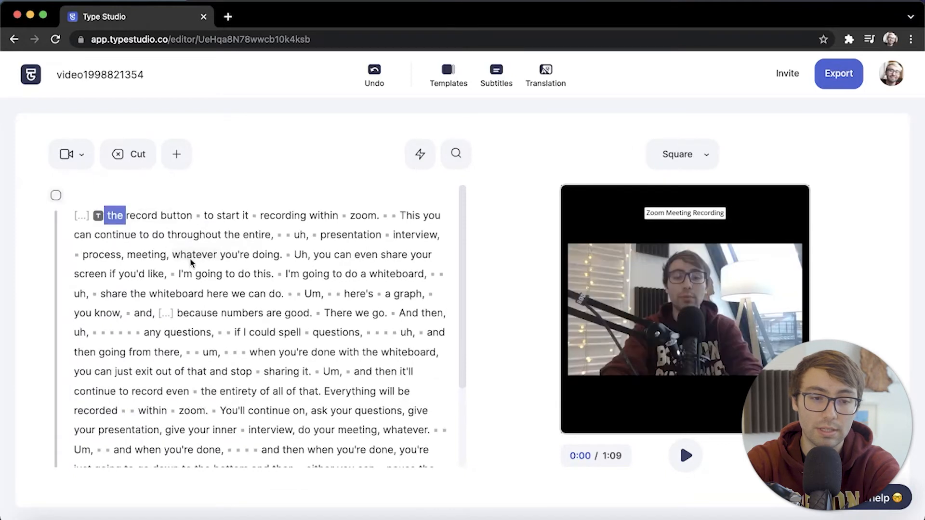
# Enlarge the "Zoom Meeting Recording" title and keep it centred above the recording
pyautogui.click(672, 212)
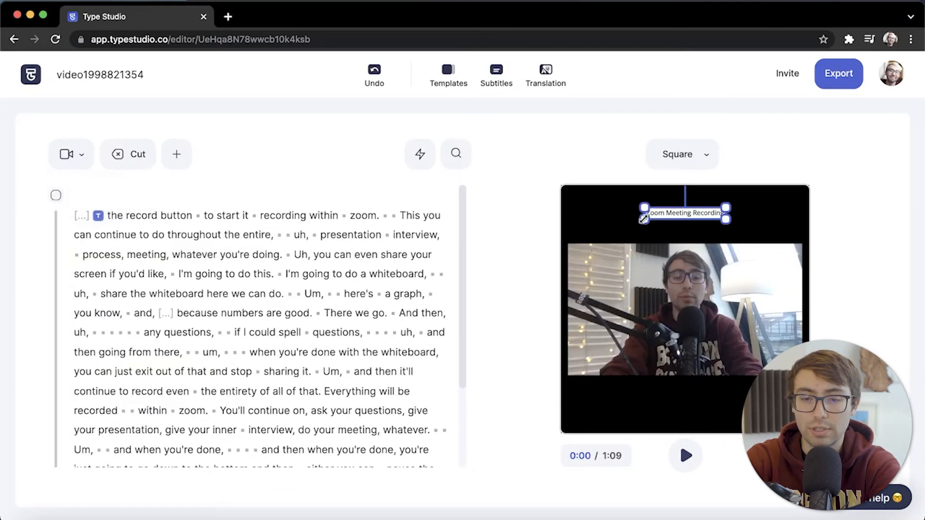
pyautogui.moveTo(671, 212); pyautogui.dragTo(591, 228)
pyautogui.moveTo(642, 213); pyautogui.dragTo(656, 214)
# Set the title's font to Montserrat
pyautogui.click(602, 247)
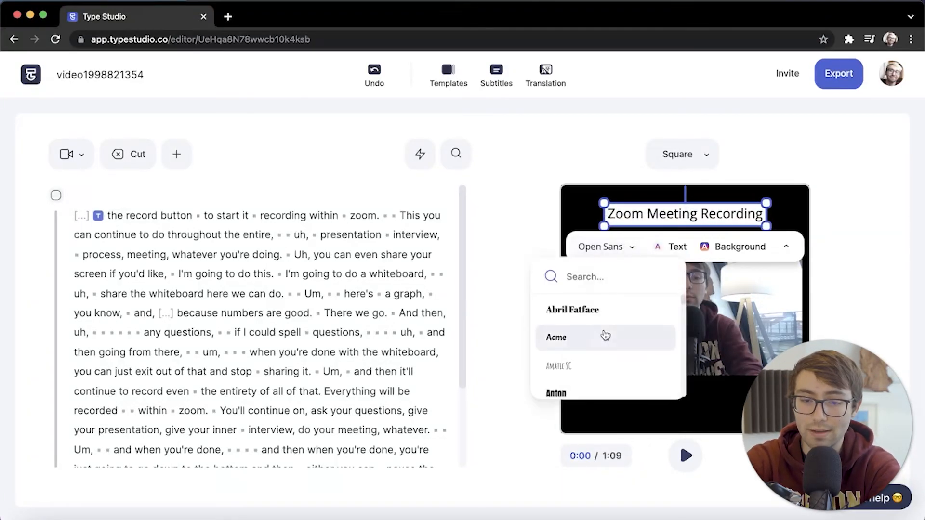
pyautogui.scroll(-2, 605, 335)
pyautogui.scroll(-6, 605, 335)
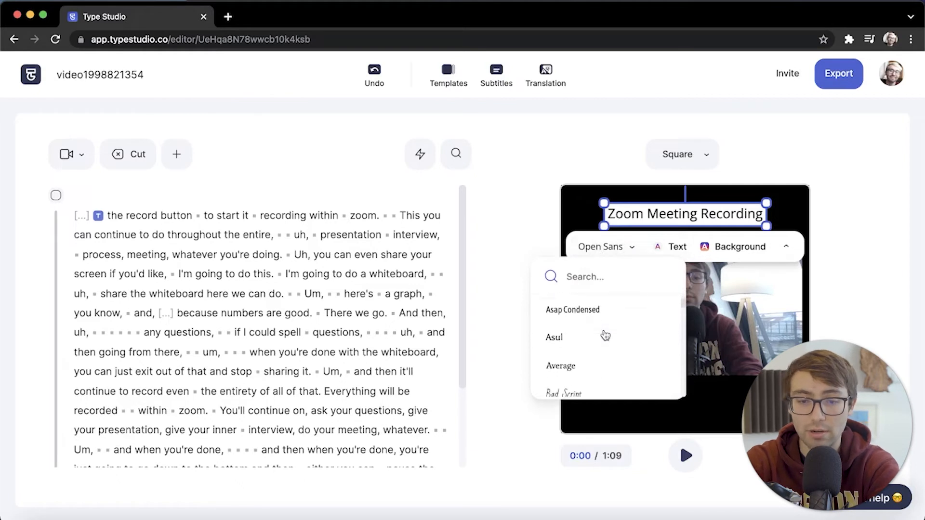
pyautogui.scroll(-8, 606, 335)
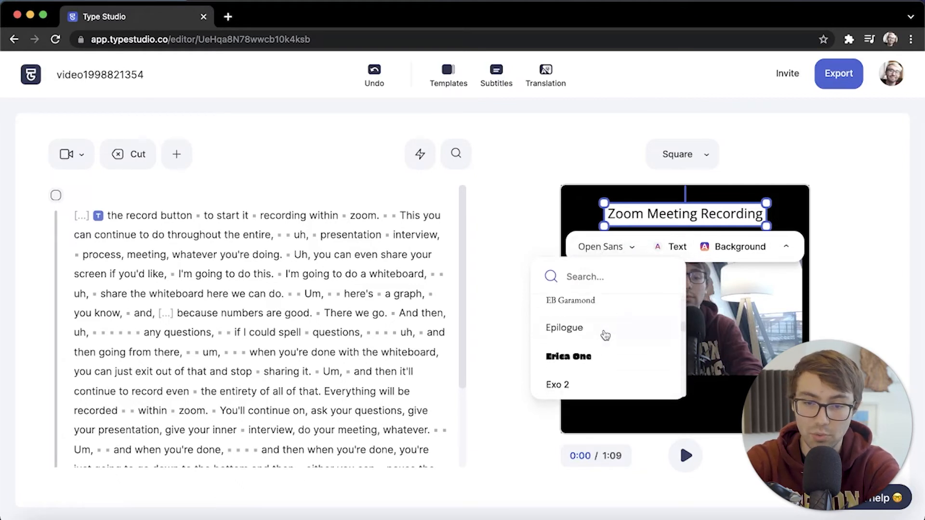
pyautogui.scroll(-5, 605, 335)
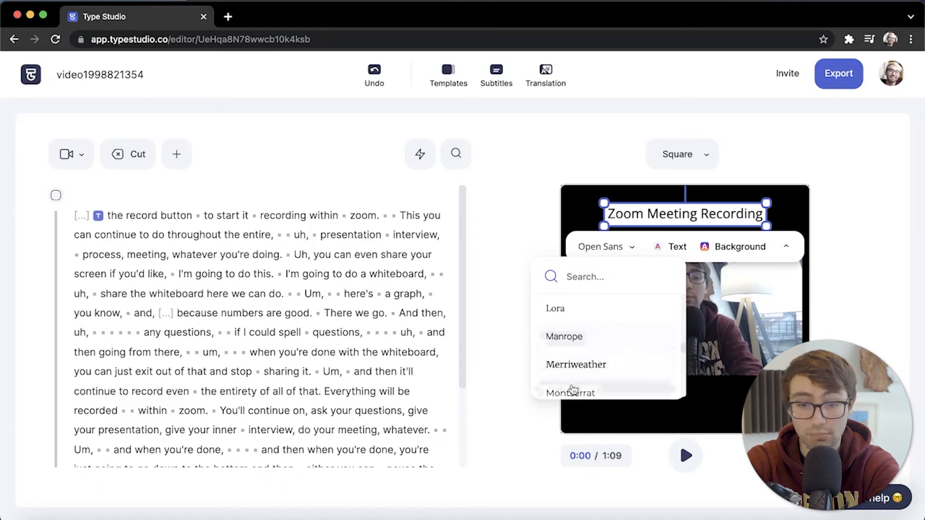
pyautogui.click(572, 391)
pyautogui.click(725, 224)
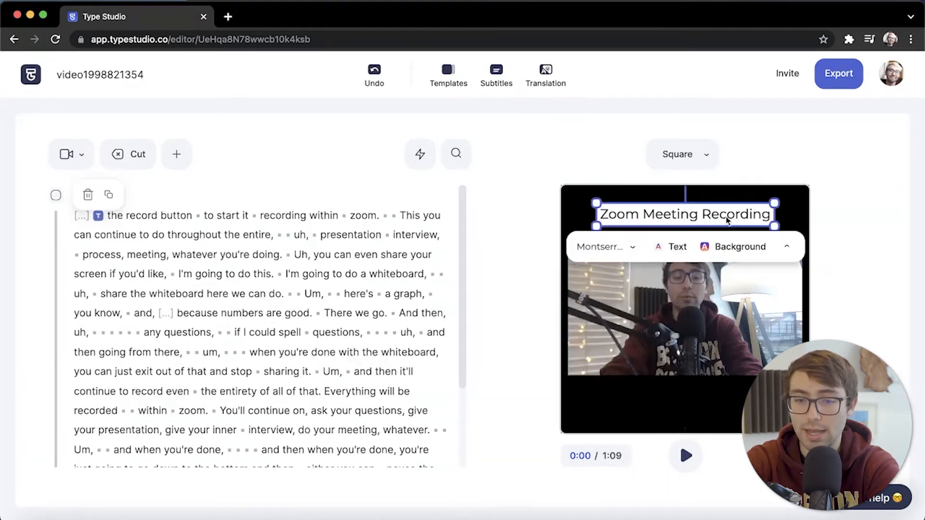
# Change the title's text colour to white and turn off its background
pyautogui.click(675, 247)
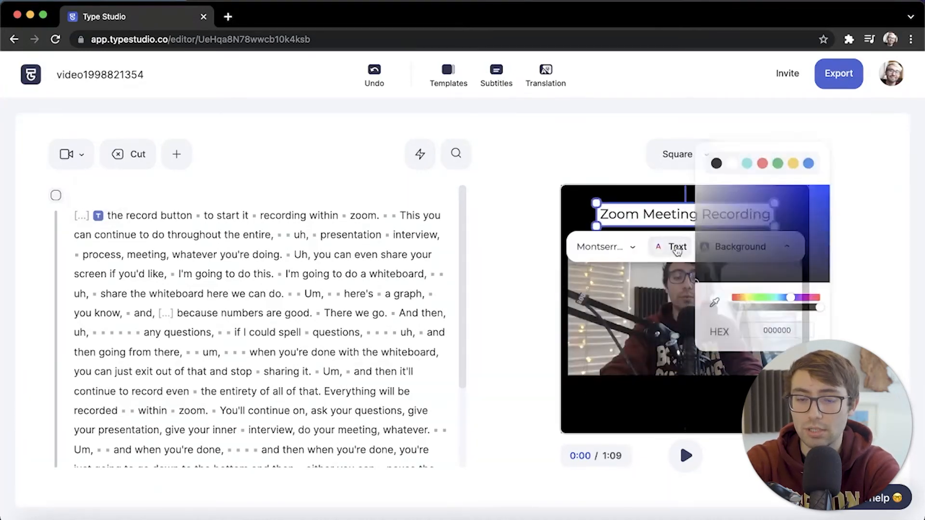
pyautogui.click(731, 164)
pyautogui.click(677, 246)
pyautogui.click(735, 246)
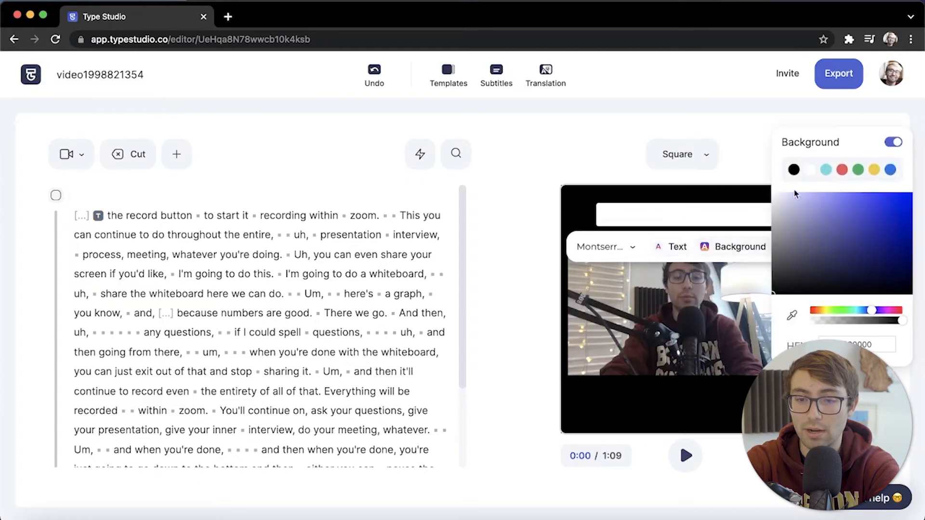
pyautogui.click(897, 145)
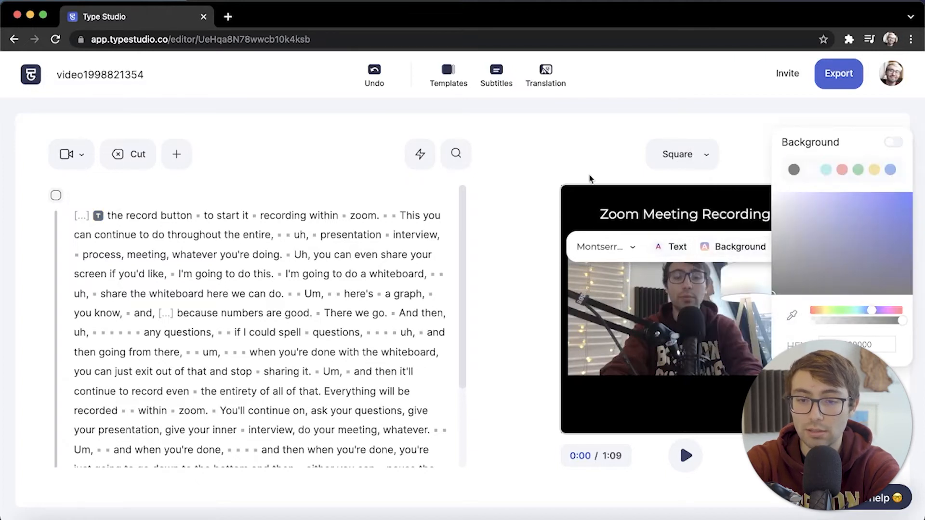
# Enlarge the white title to nearly the width of the frame and recentre it above the recording
pyautogui.click(634, 204)
pyautogui.moveTo(592, 231); pyautogui.dragTo(562, 231)
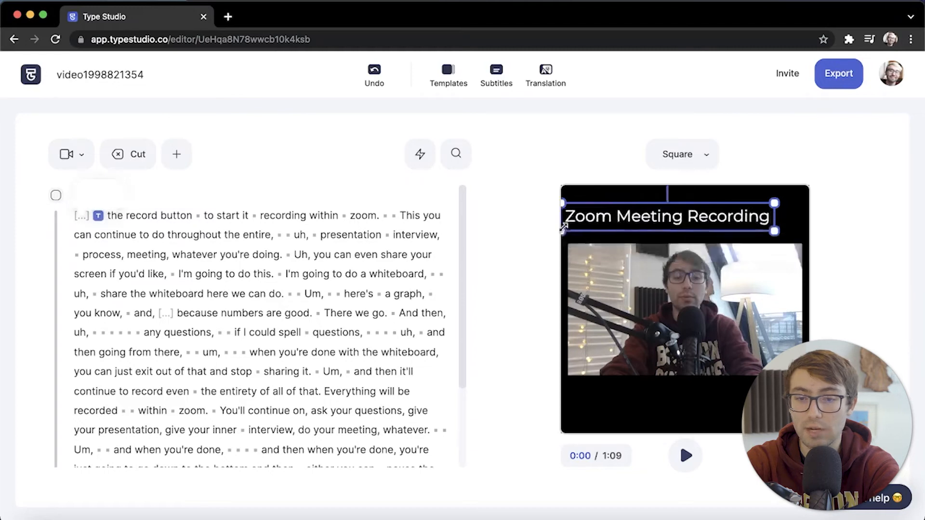
pyautogui.moveTo(620, 225); pyautogui.dragTo(644, 220)
pyautogui.click(811, 159)
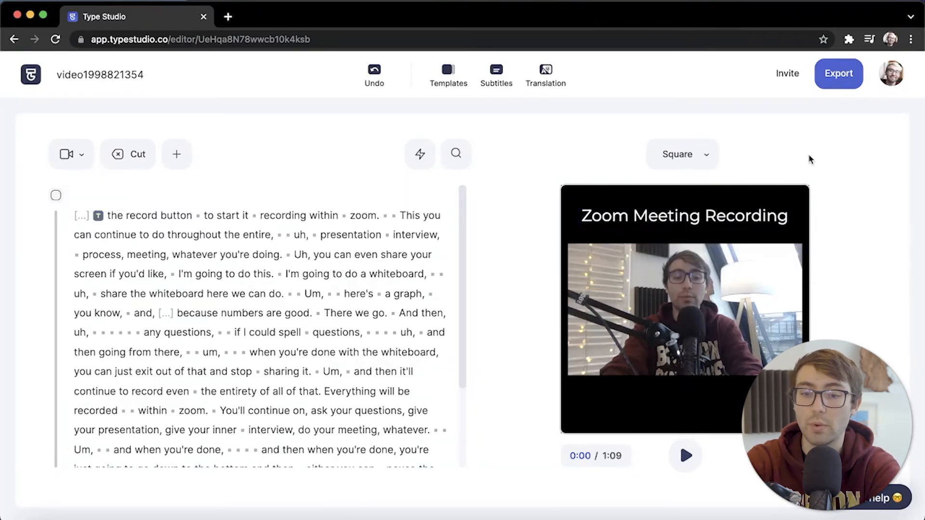
# Play back the video from the start of the transcript to check the title, and pause at "continue"
pyautogui.click(115, 215)
pyautogui.press('space')
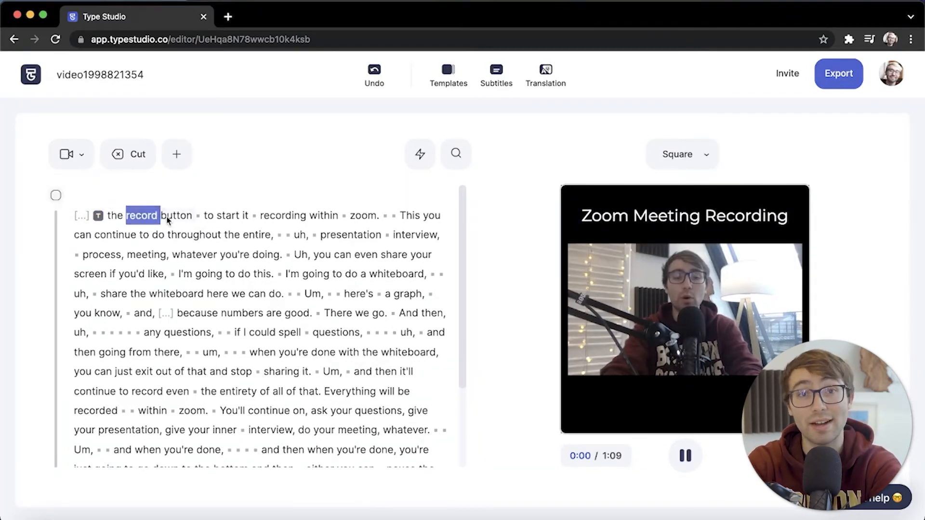
pyautogui.press('space')
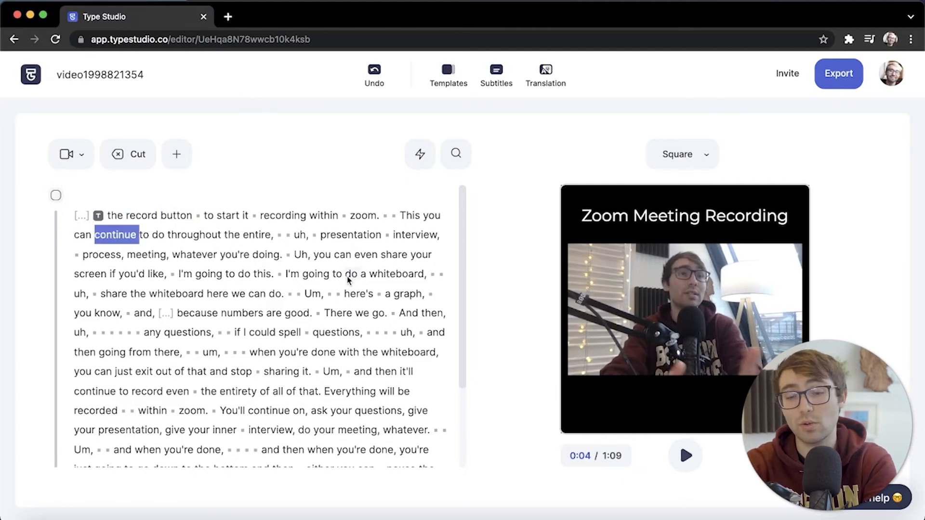
# Add subtitles to the video and place them in the black area below the recording, slightly enlarged
pyautogui.click(497, 72)
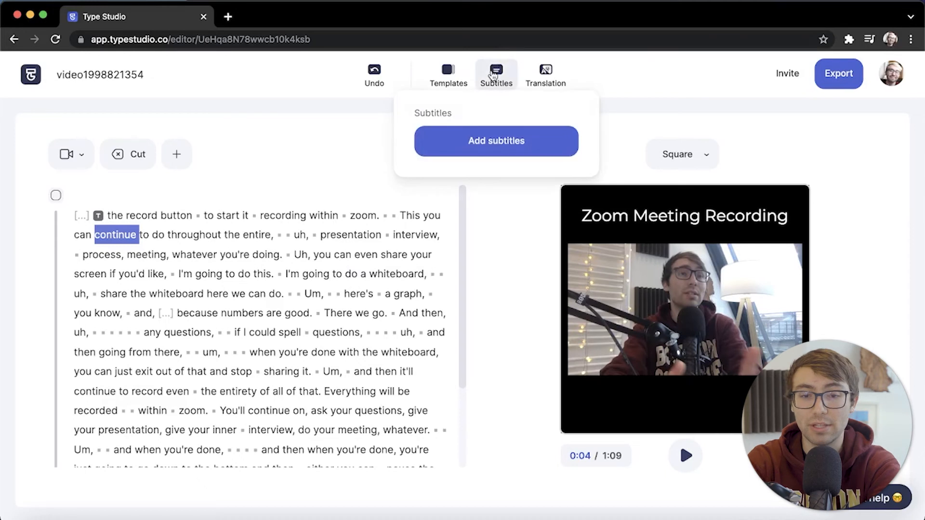
pyautogui.click(504, 134)
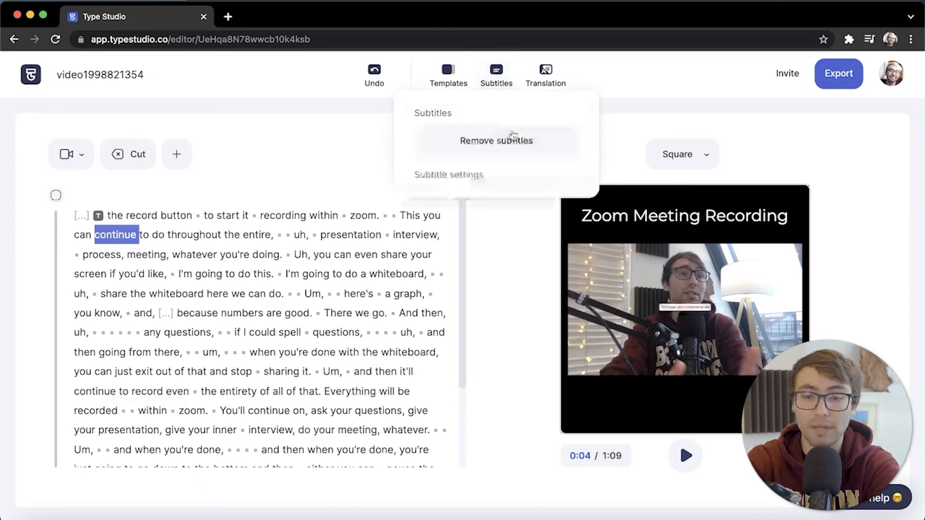
pyautogui.click(686, 309)
pyautogui.moveTo(656, 312); pyautogui.dragTo(680, 398)
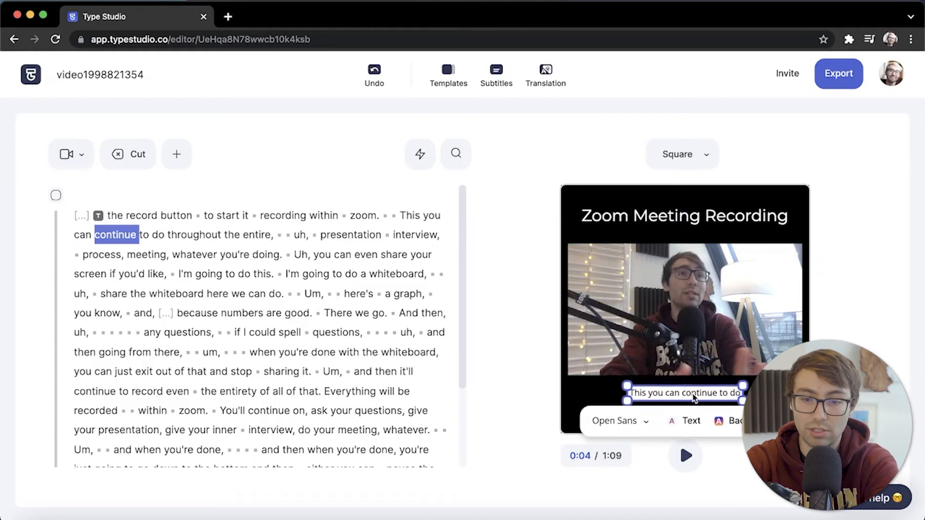
# Change the subtitle font to Montserrat and recentre the subtitle below the recording
pyautogui.click(635, 422)
pyautogui.scroll(-4, 700, 443)
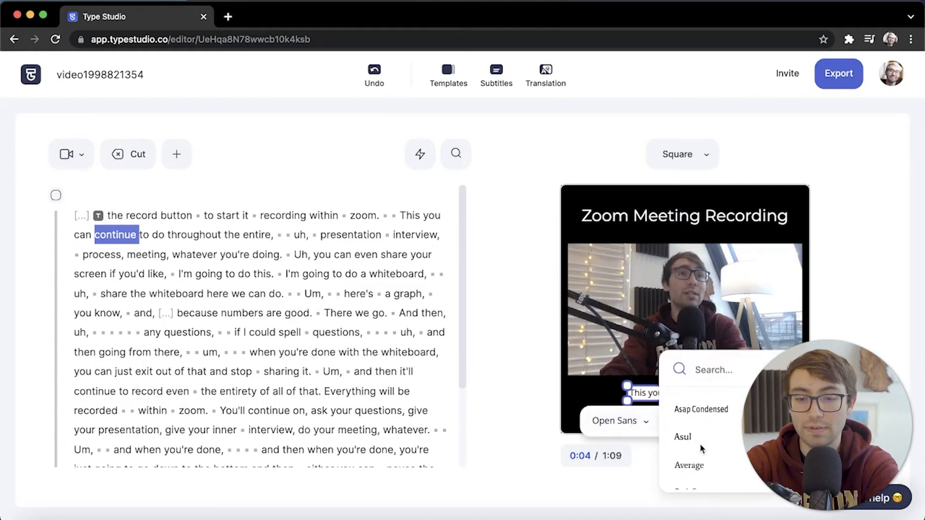
pyautogui.scroll(-5, 701, 449)
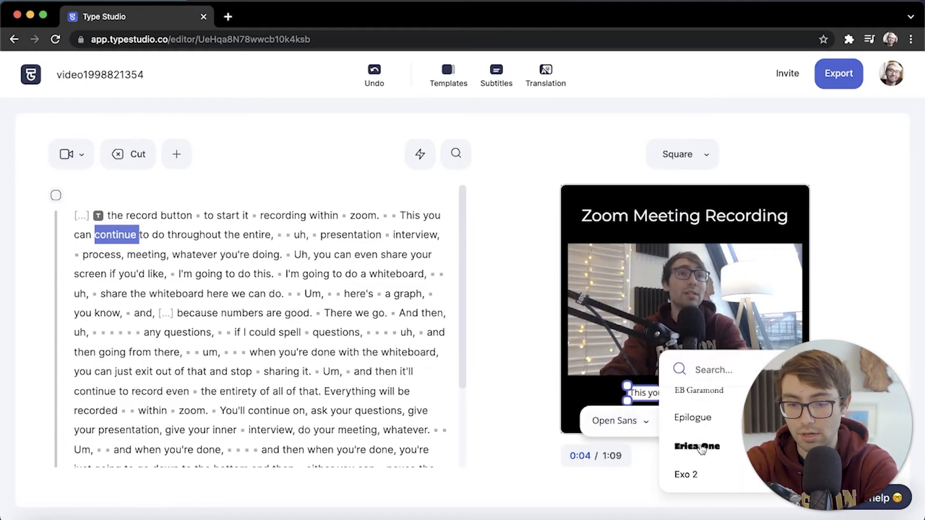
pyautogui.scroll(-6, 701, 450)
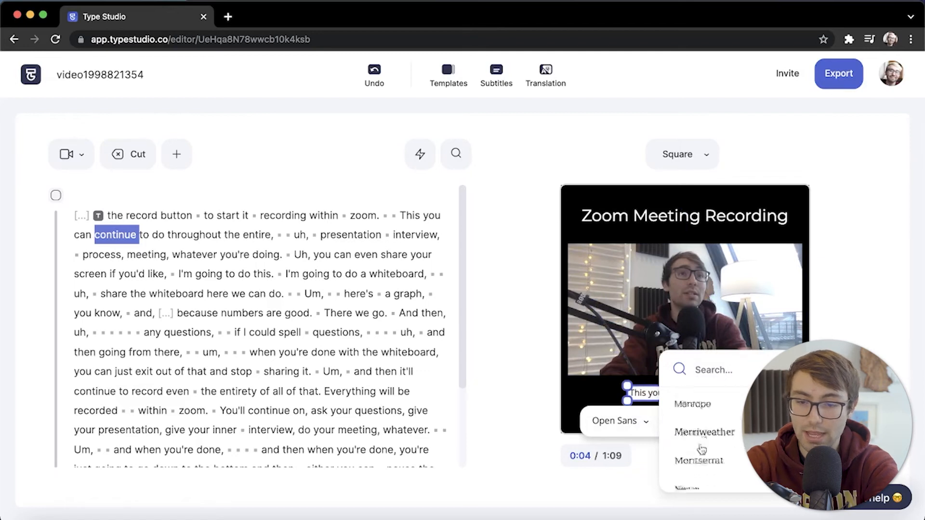
pyautogui.click(701, 453)
pyautogui.click(710, 395)
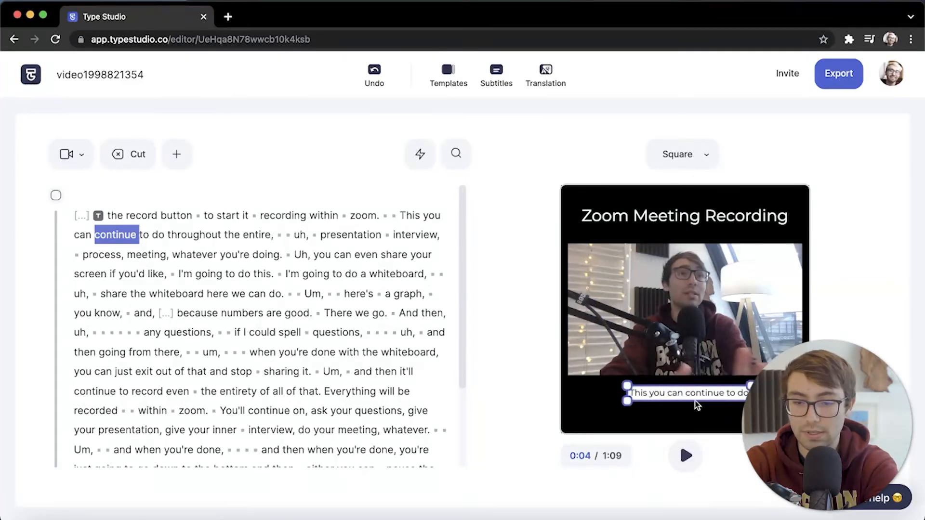
pyautogui.moveTo(705, 395); pyautogui.dragTo(702, 394)
pyautogui.click(667, 357)
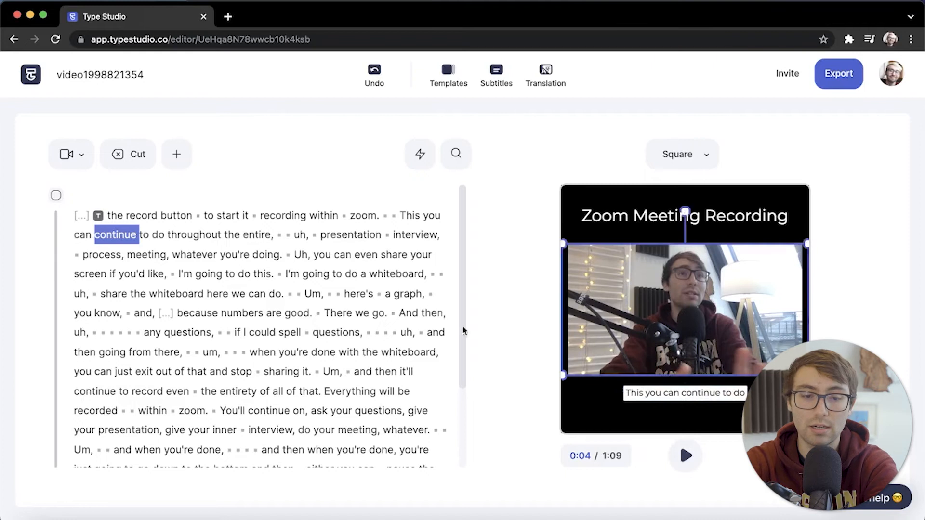
# Play on to the word "presentation" and change it in the transcript to "presentations for me"
pyautogui.press('space')
pyautogui.press('space')
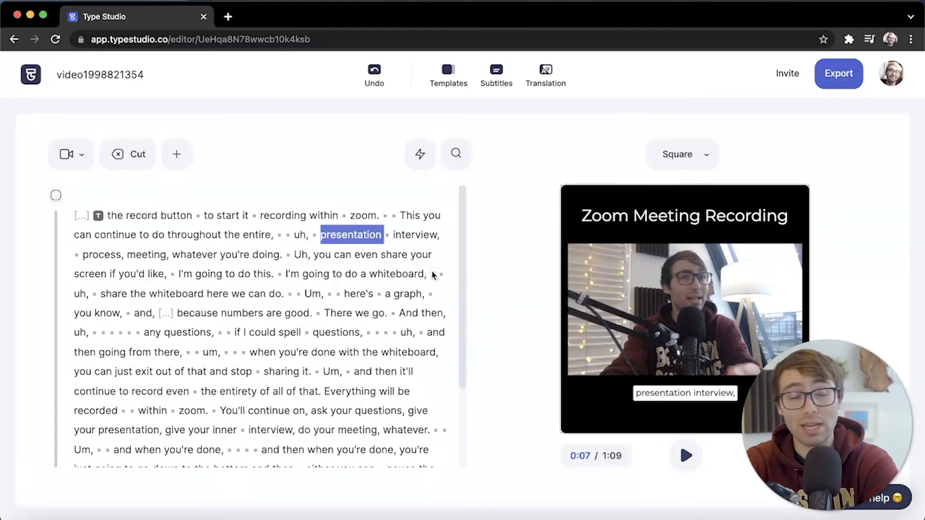
pyautogui.doubleClick(348, 234)
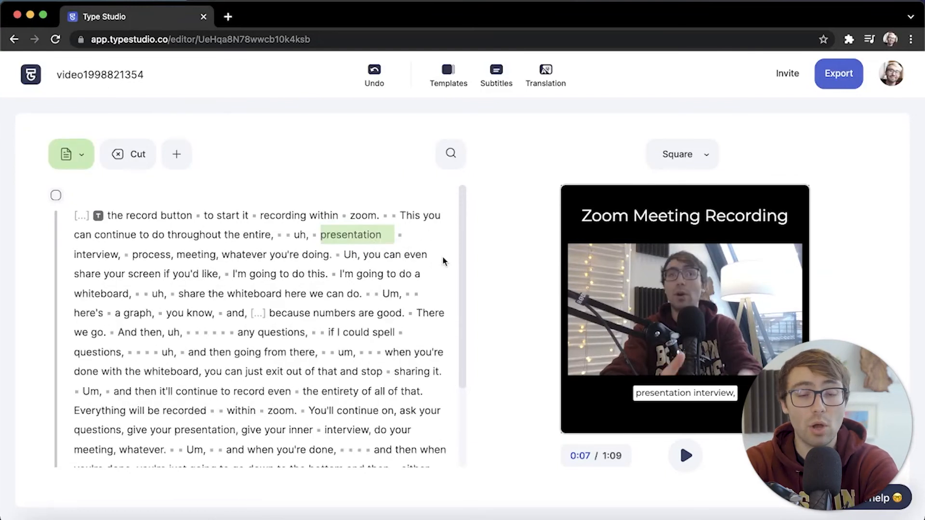
pyautogui.write('s for me')
pyautogui.press('Return')
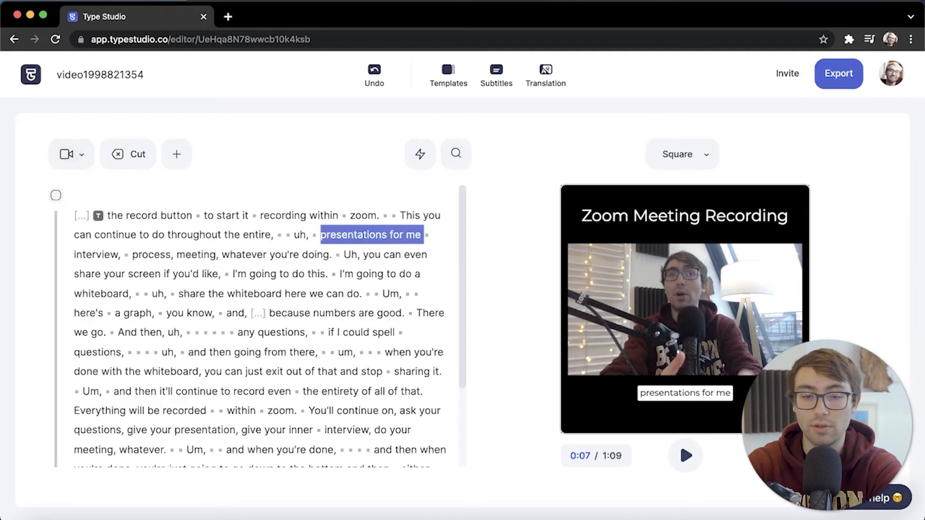
# Restore the edited transcript word to "presentation" and play on to "interview"
pyautogui.doubleClick(372, 233)
pyautogui.press('Return')
pyautogui.press('Return')
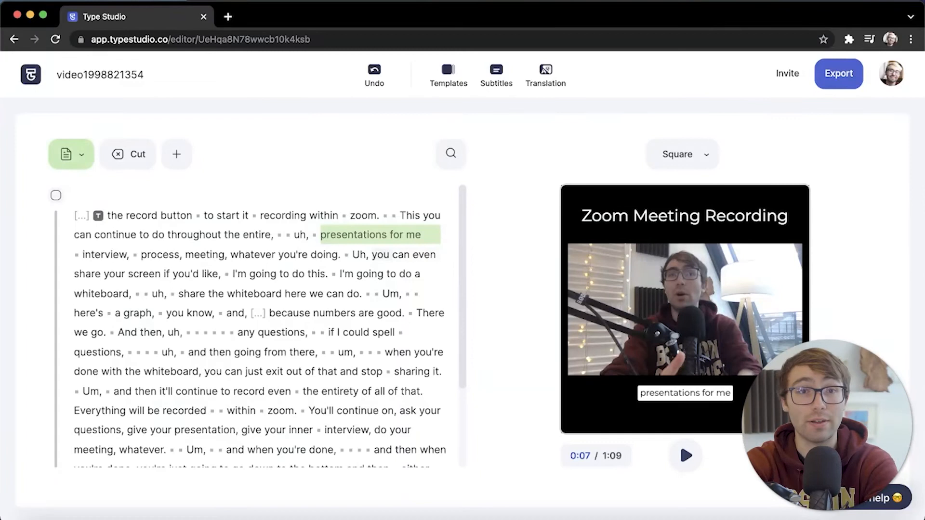
pyautogui.press('Return')
pyautogui.press('Return')
pyautogui.press('BackSpace')
pyautogui.press('BackSpace')
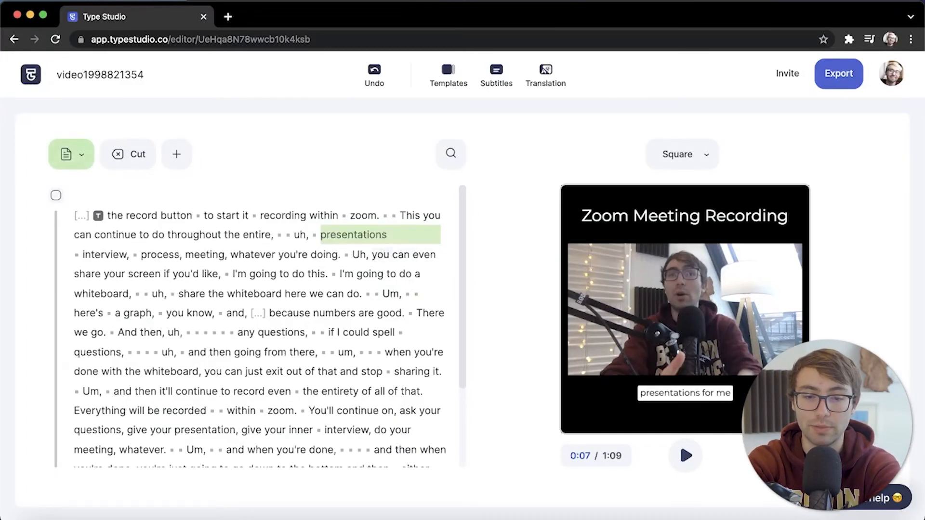
pyautogui.press('Return')
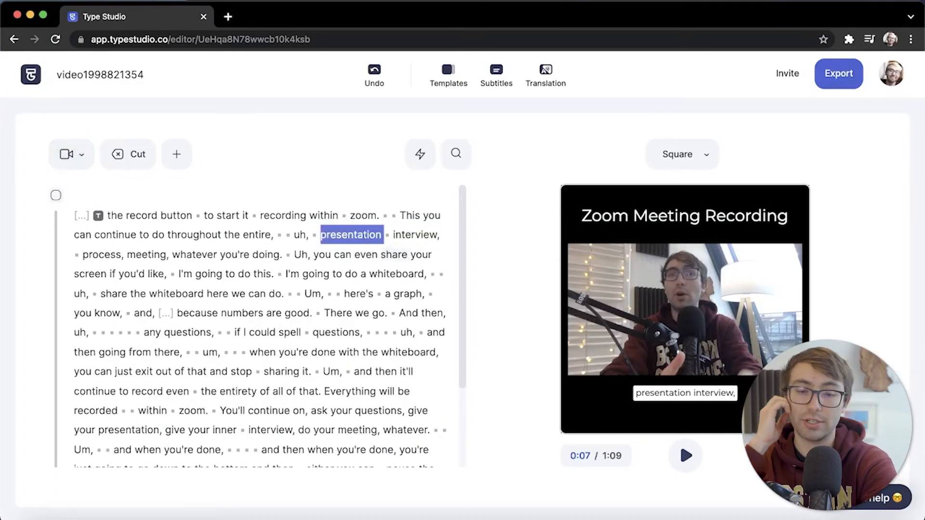
pyautogui.press('space')
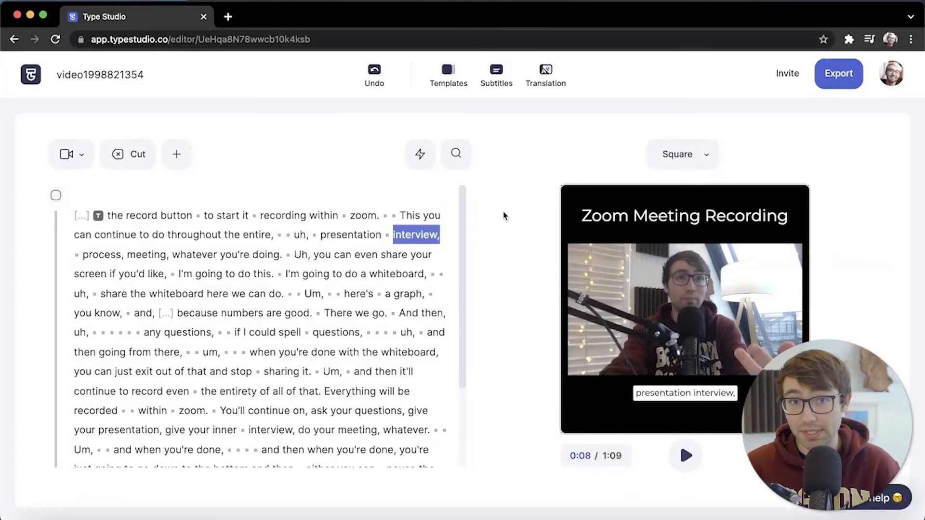
# Add the round AV logo image from Finder to the video for the whole transcript
pyautogui.click(180, 165)
pyautogui.click(195, 212)
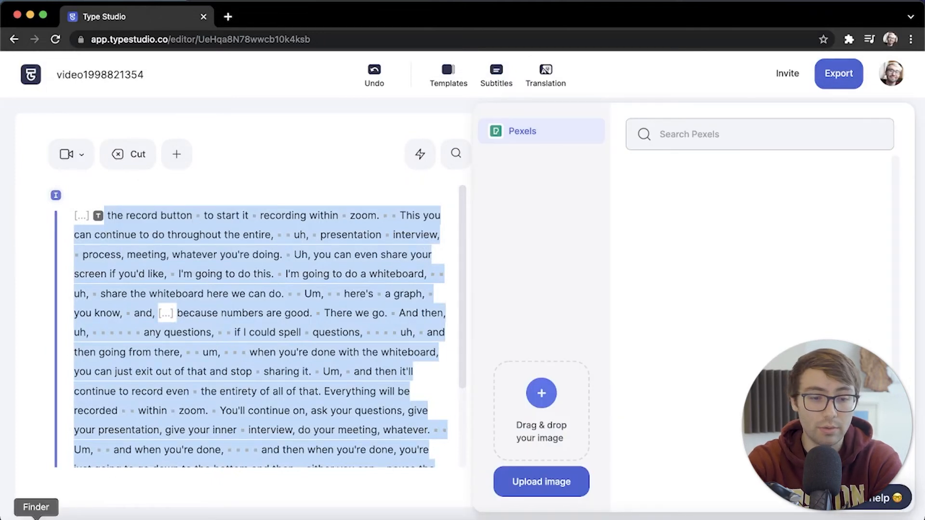
pyautogui.click(36, 515)
pyautogui.moveTo(347, 142); pyautogui.dragTo(134, 333)
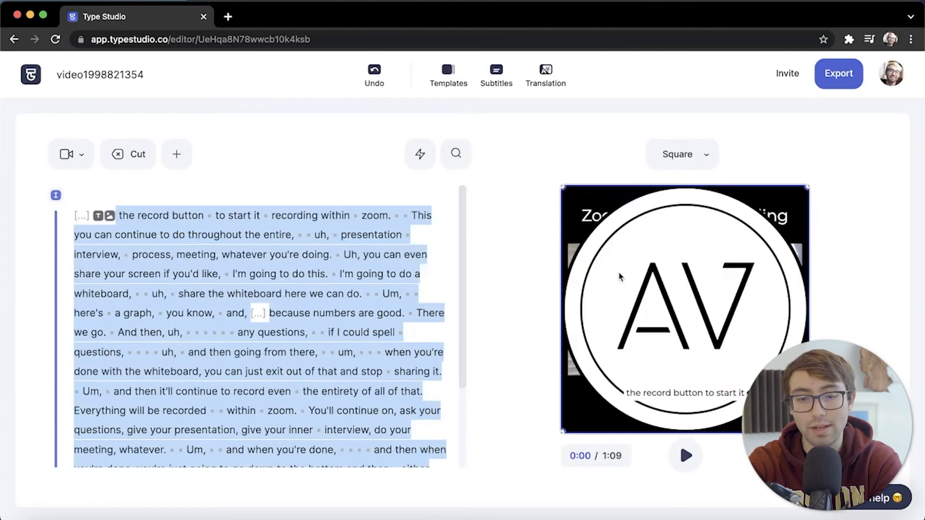
# Shrink the AV logo and place it in the lower-right corner of the video frame, beside the subtitles
pyautogui.moveTo(564, 188); pyautogui.dragTo(802, 372)
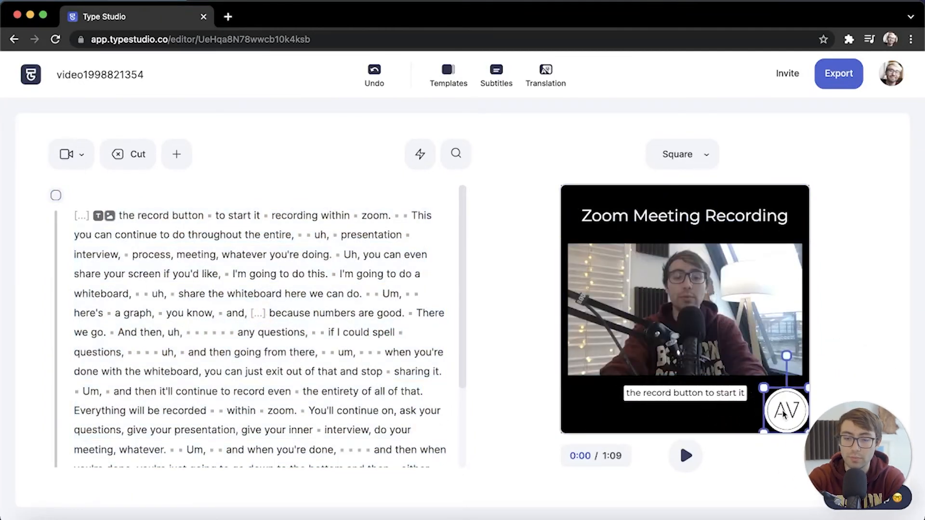
pyautogui.moveTo(776, 411)
pyautogui.mouseDown()
pyautogui.moveTo(782, 407)
pyautogui.moveTo(774, 403)
pyautogui.mouseUp()
pyautogui.click(918, 347)
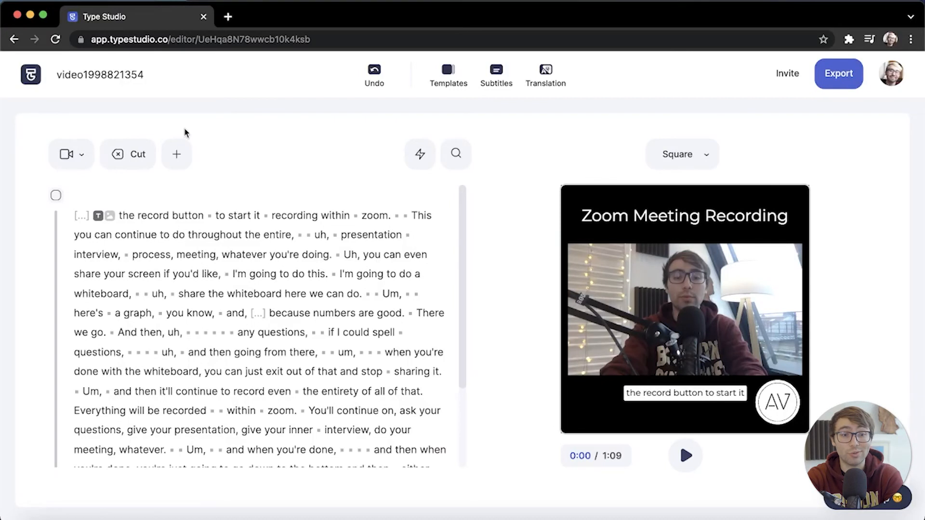
# Search Pexels for "dark background" and add the dark image with red roses to the video
pyautogui.click(177, 155)
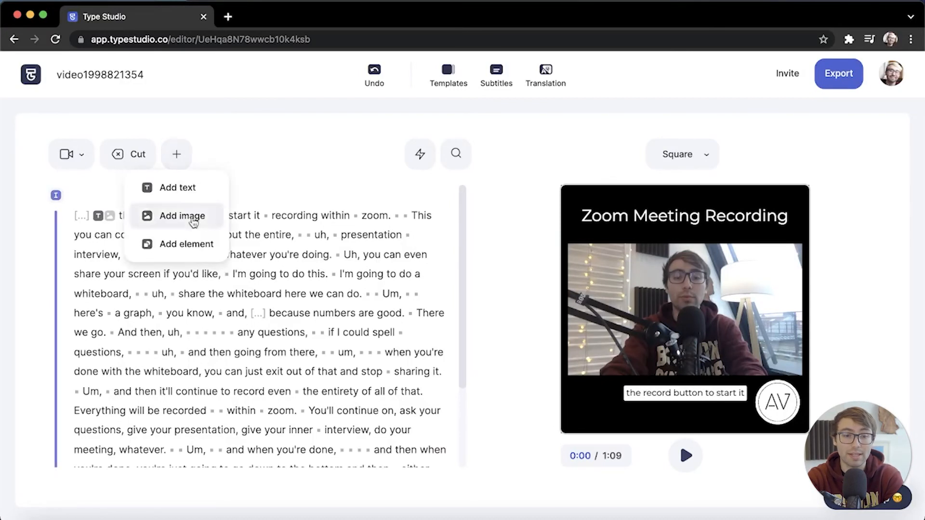
pyautogui.click(171, 217)
pyautogui.click(735, 134)
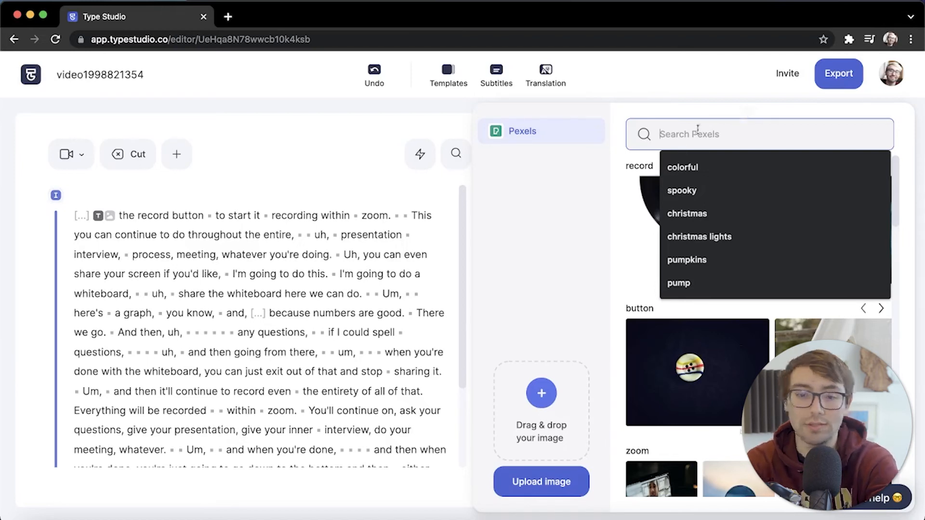
pyautogui.write('d')
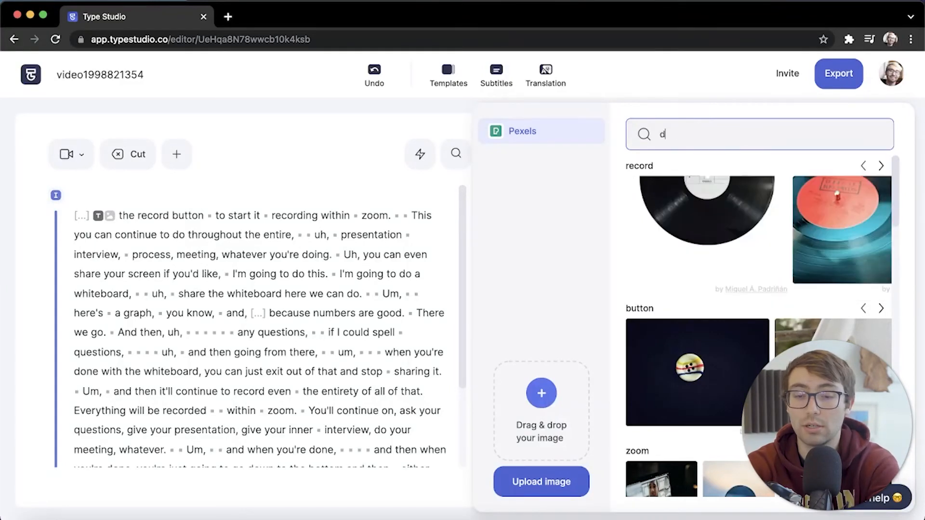
pyautogui.write('ark background')
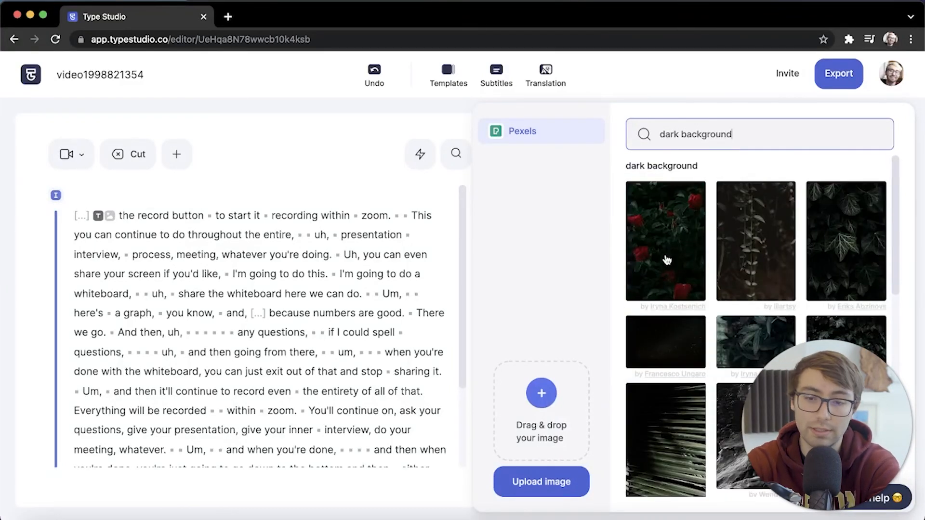
pyautogui.click(667, 260)
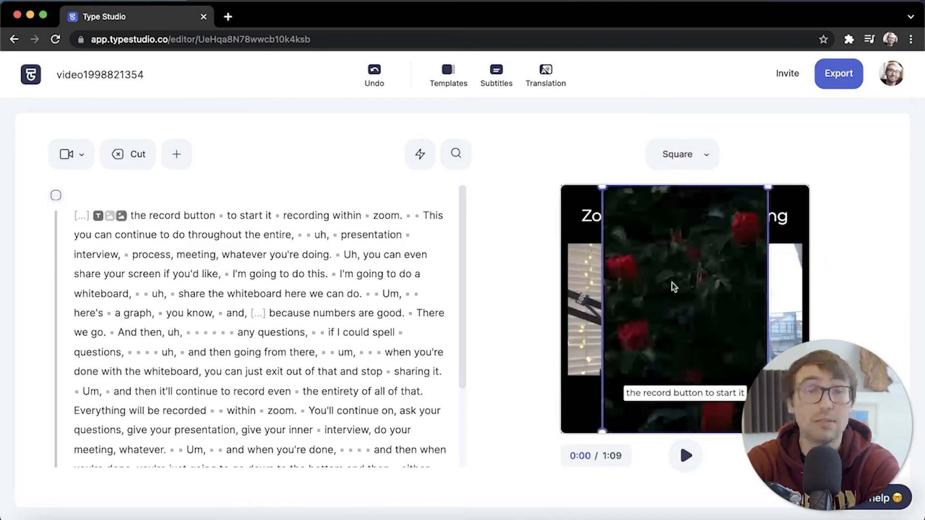
# Enlarge the rose image to cover the whole square frame and send it behind the title and recording
pyautogui.moveTo(602, 187); pyautogui.dragTo(520, 155)
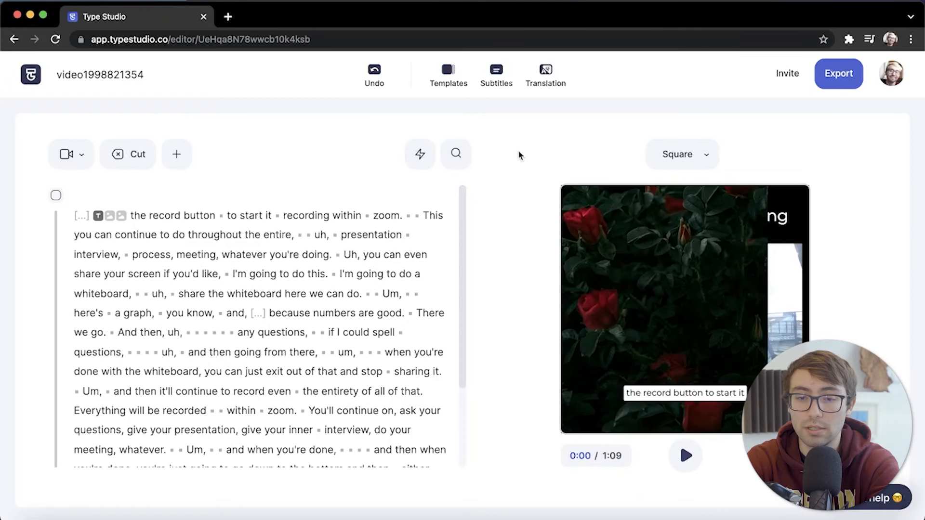
pyautogui.moveTo(768, 433); pyautogui.dragTo(816, 487)
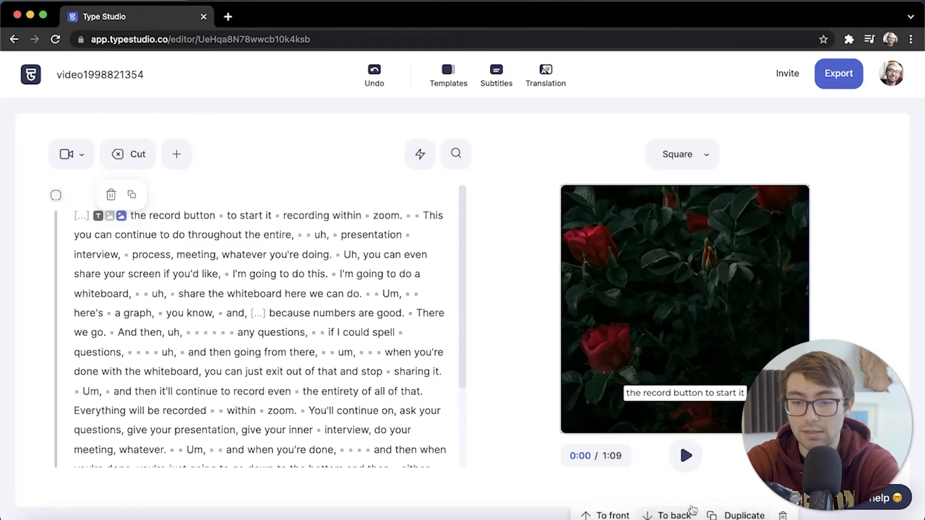
pyautogui.moveTo(764, 354); pyautogui.dragTo(767, 308)
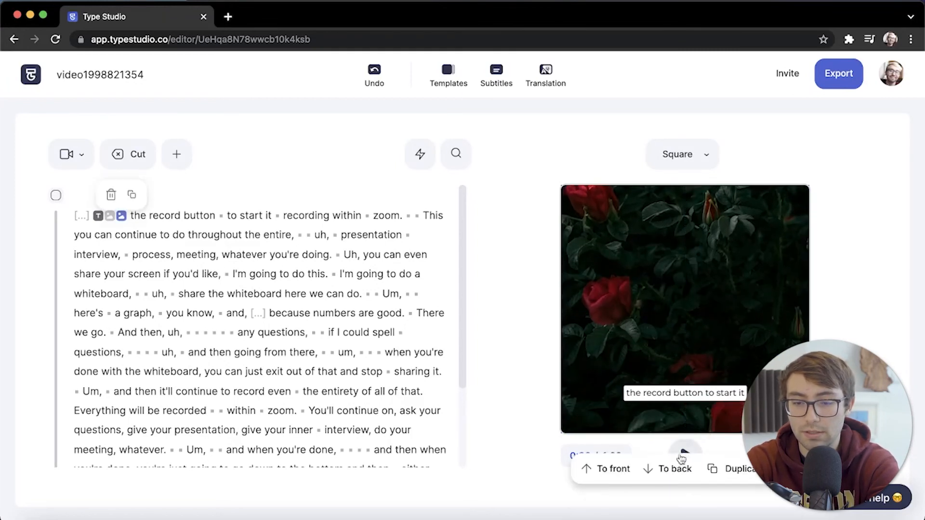
pyautogui.click(673, 470)
pyautogui.click(673, 469)
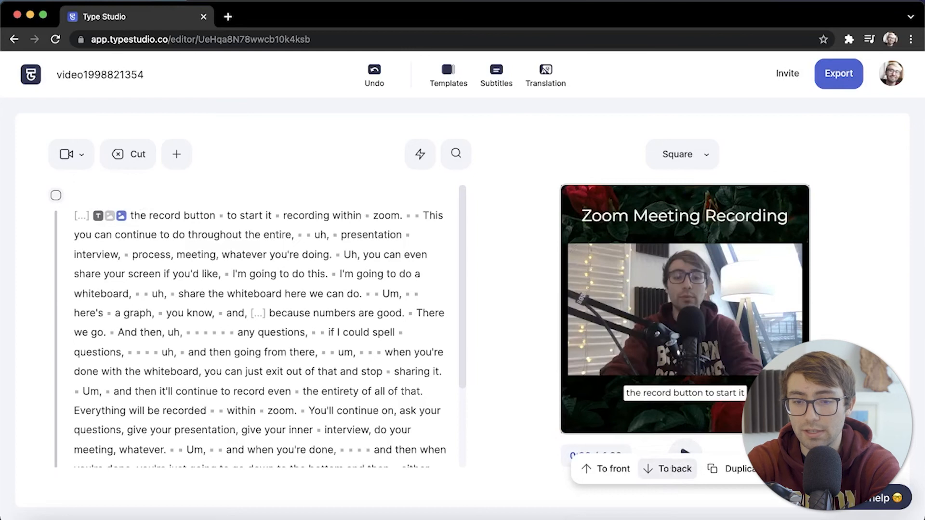
pyautogui.click(861, 294)
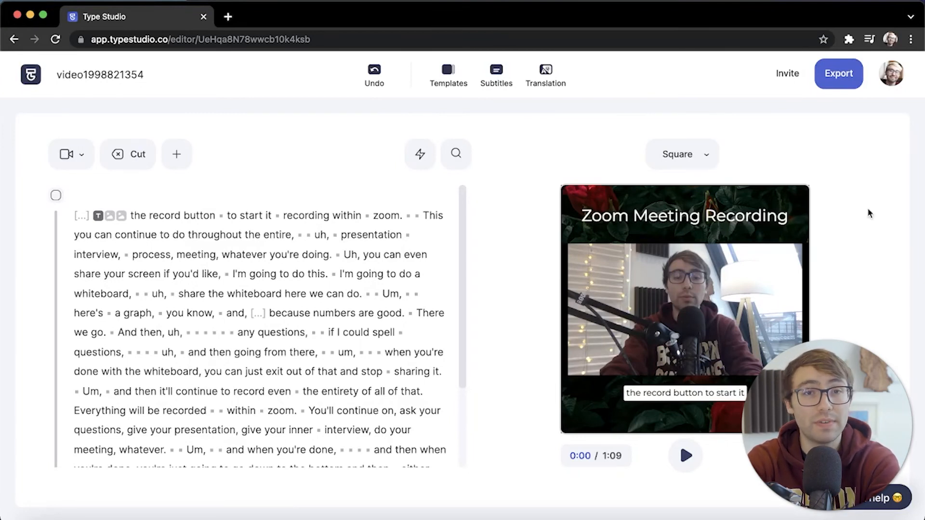
# Export the project as a video and download the rendered file after a short preview
pyautogui.click(848, 81)
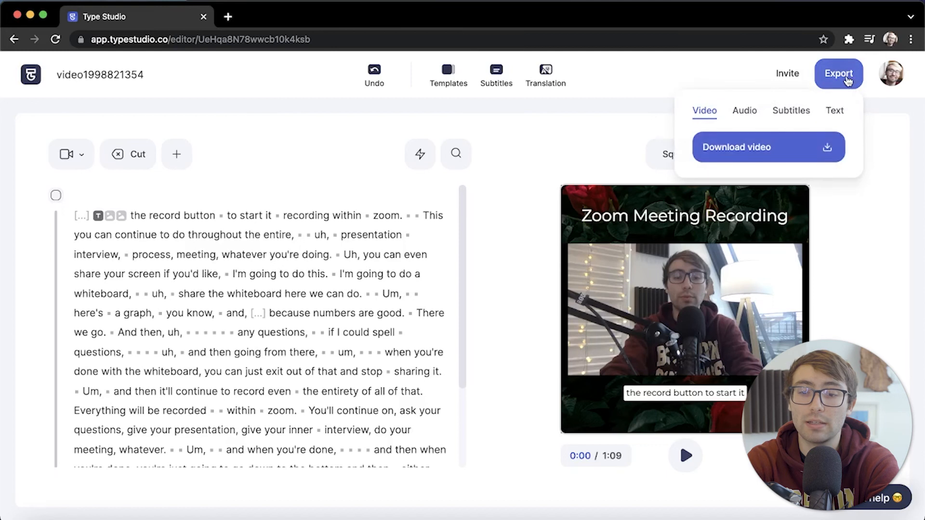
pyautogui.click(760, 154)
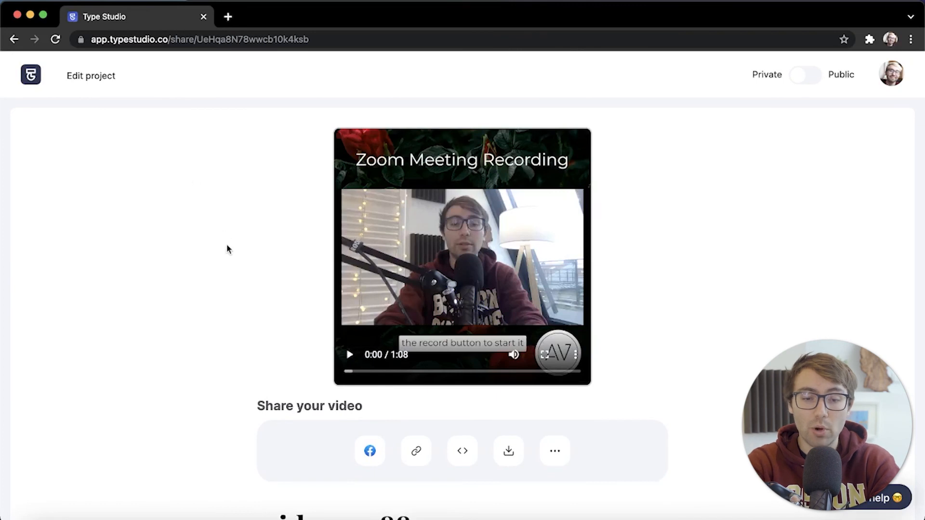
pyautogui.click(349, 355)
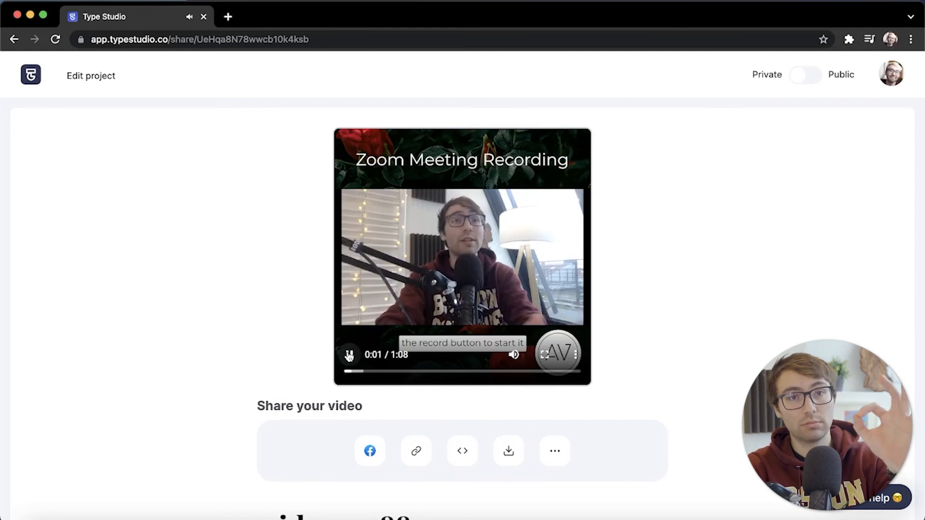
pyautogui.click(349, 355)
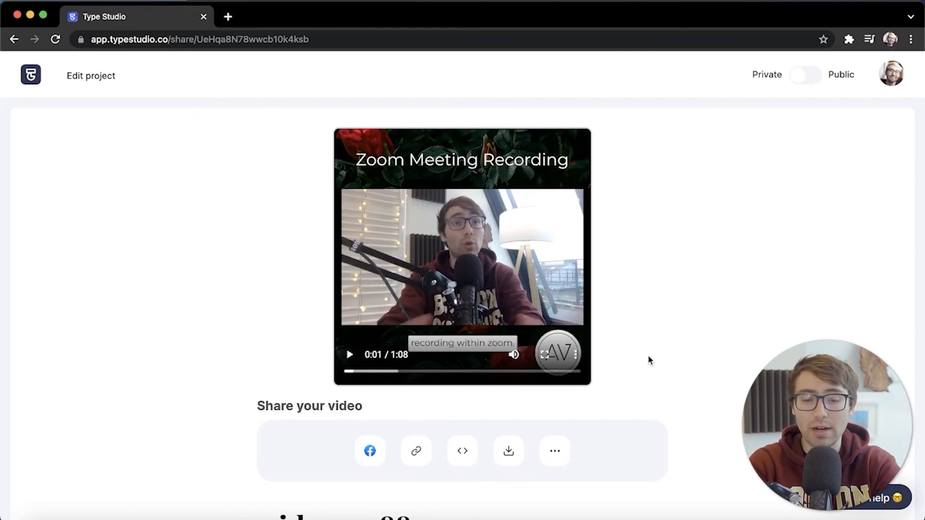
pyautogui.click(505, 462)
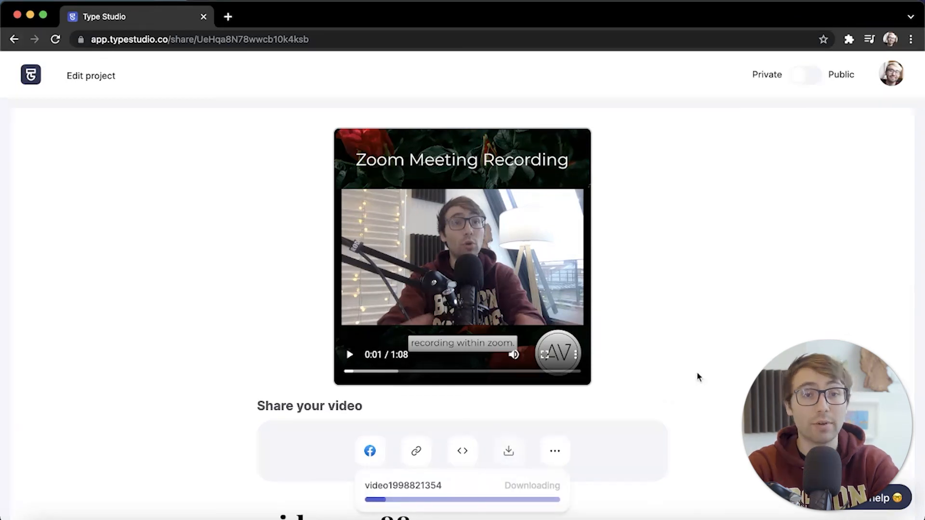